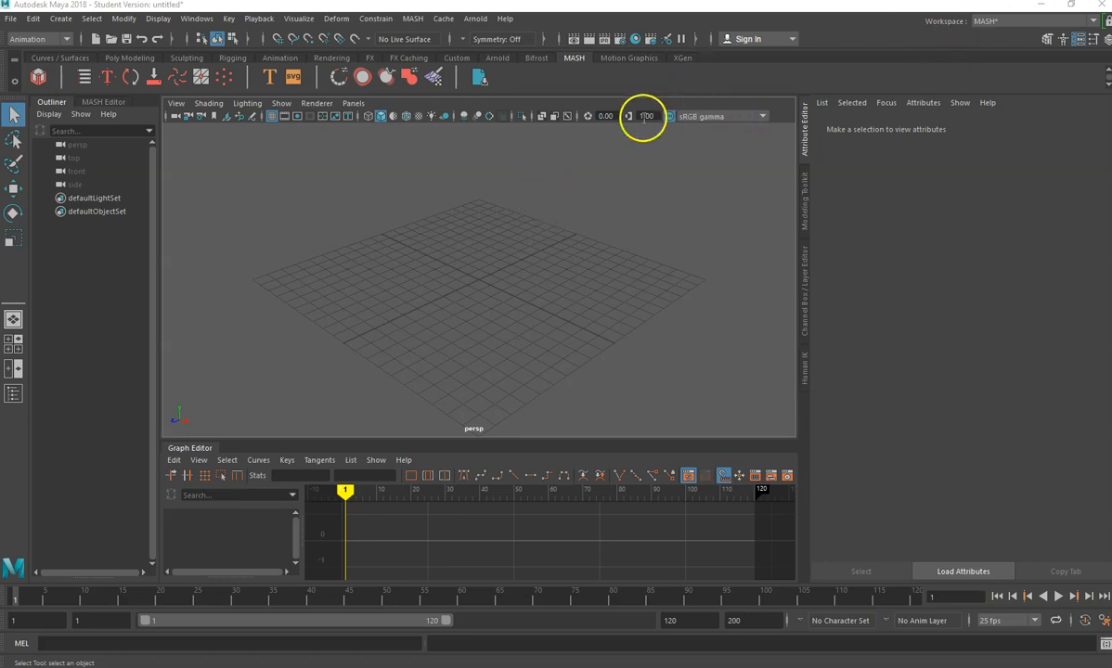
# Switch the workspace to Maya Classic and back to MASH.
pyautogui.click(994, 22)
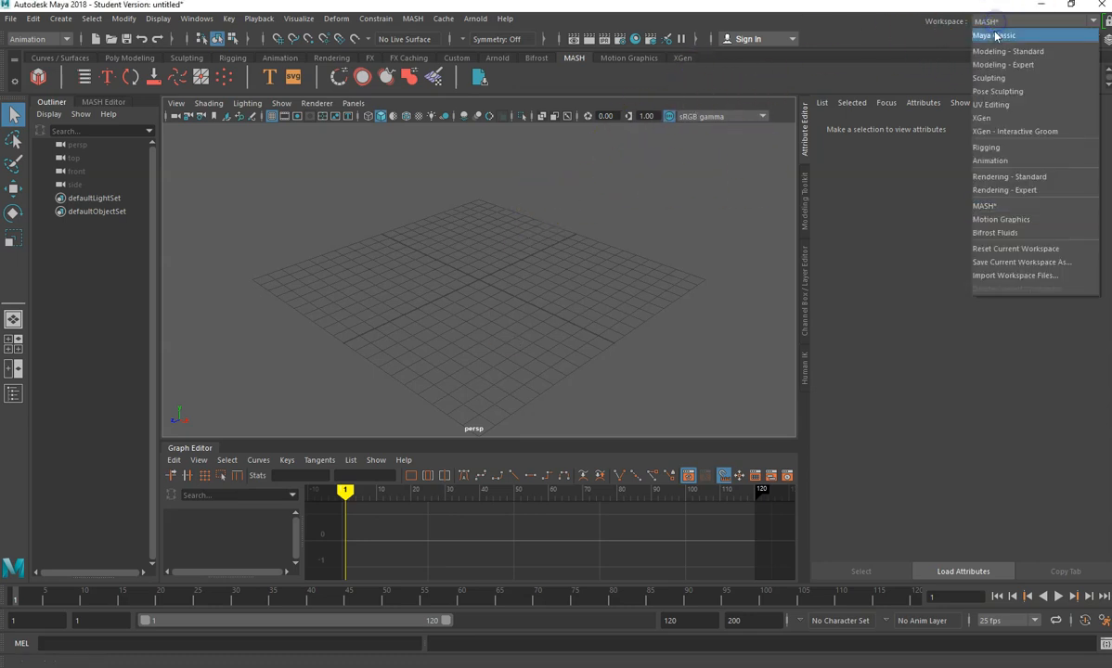
pyautogui.click(994, 36)
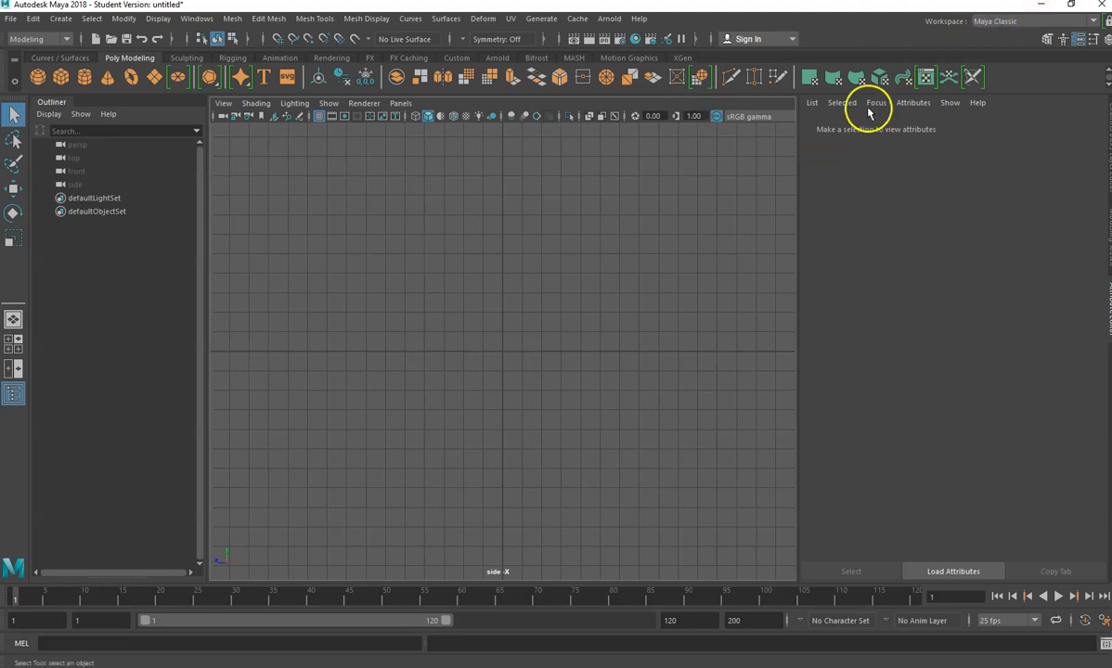
pyautogui.click(1020, 22)
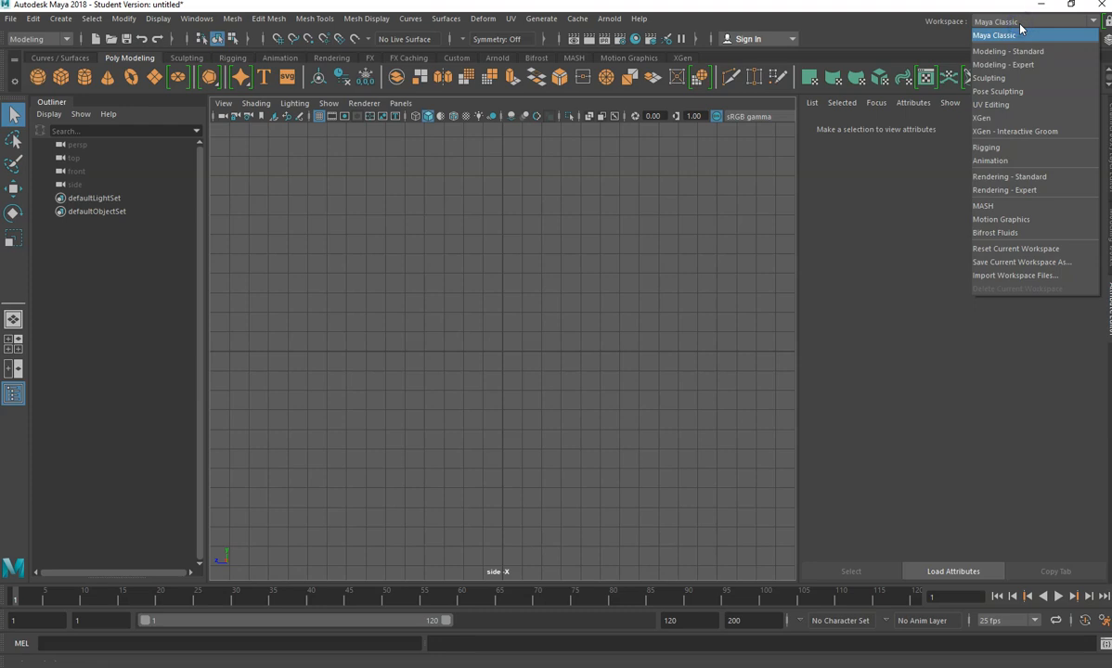
pyautogui.click(996, 207)
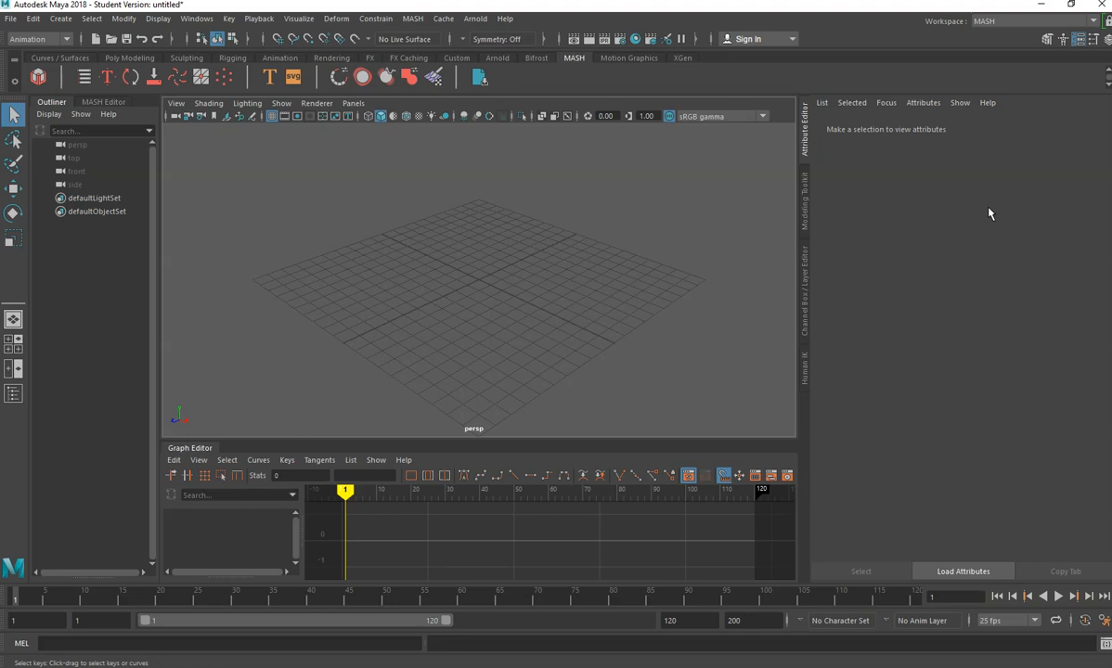
pyautogui.moveTo(796, 298); pyautogui.dragTo(837, 294)
# Create a polygon cube and stretch it along Z to a scale of about 2.79.
pyautogui.click(61, 18)
pyautogui.moveTo(93, 69)
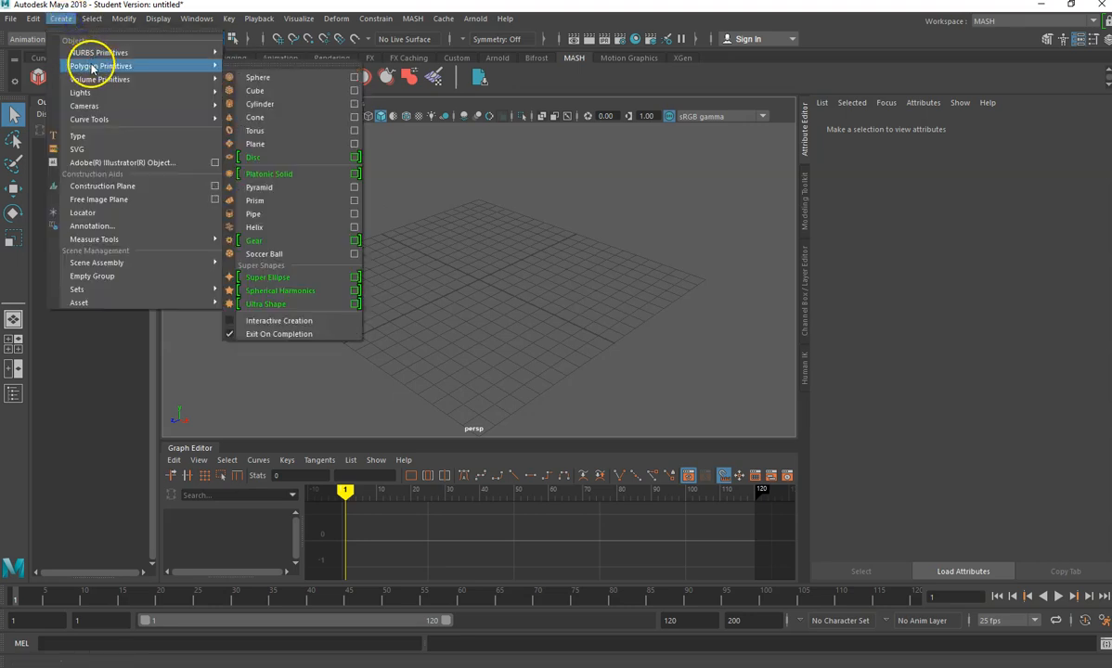
pyautogui.click(279, 91)
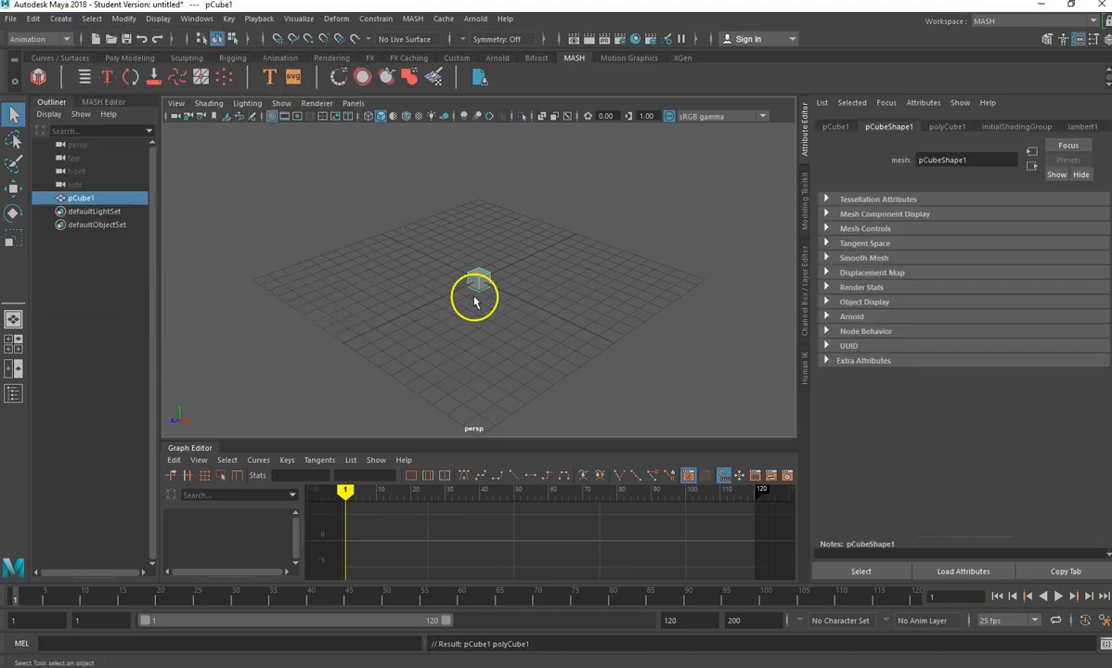
pyautogui.press('r')
pyautogui.moveTo(447, 301); pyautogui.dragTo(318, 324)
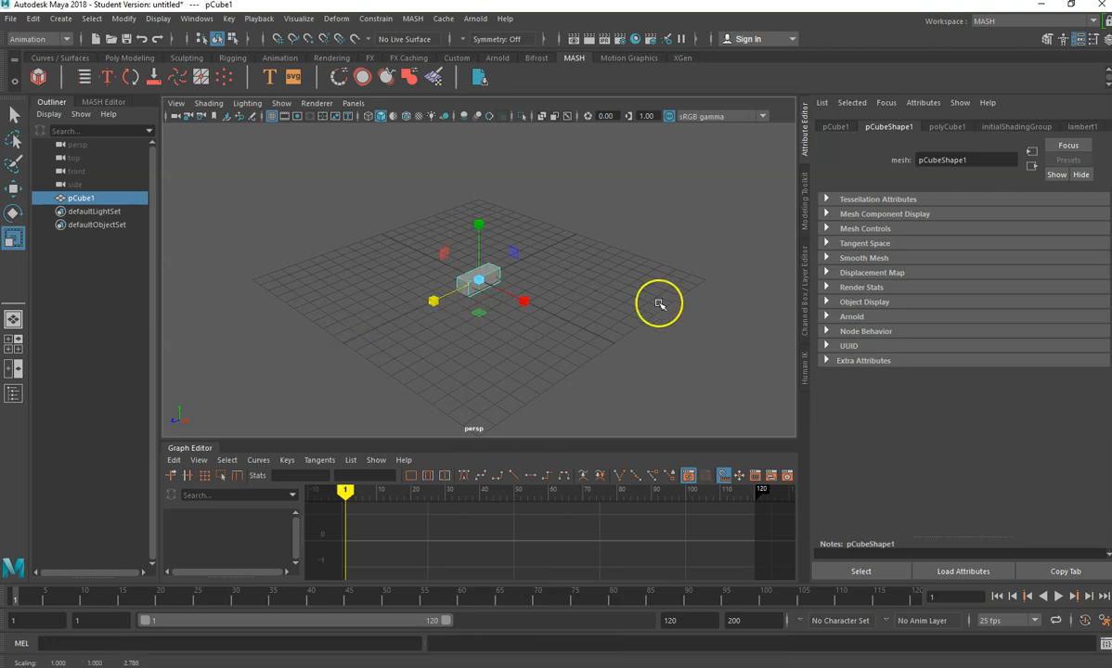
# Create a MASH network from the stretched cube.
pyautogui.click(575, 61)
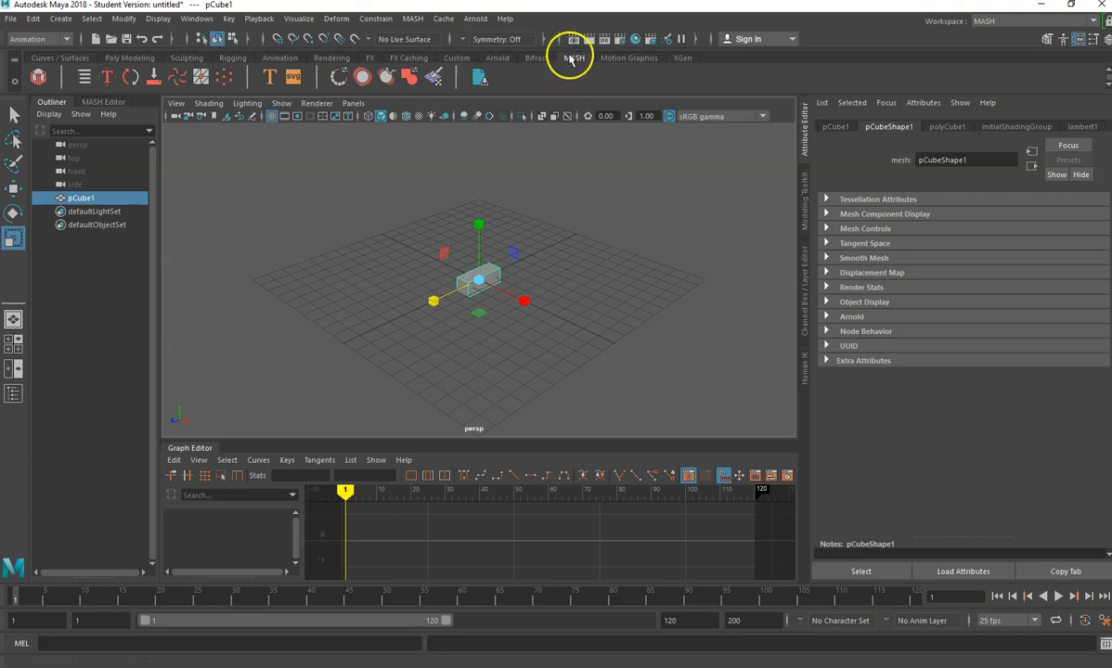
pyautogui.click(39, 78)
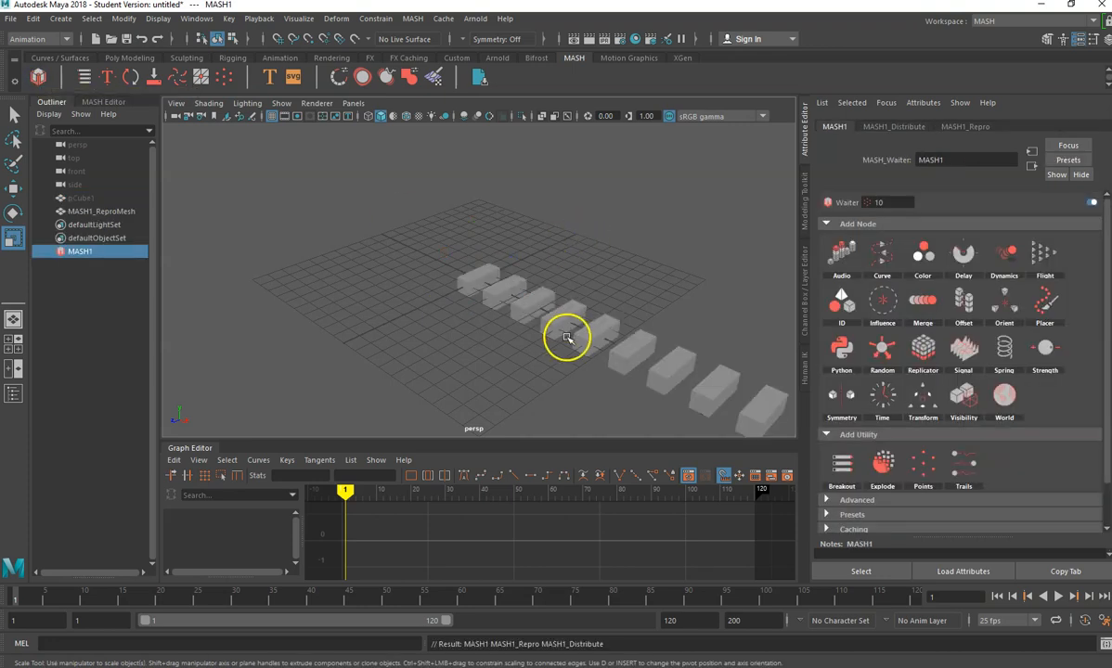
pyautogui.scroll(-2, 566, 338)
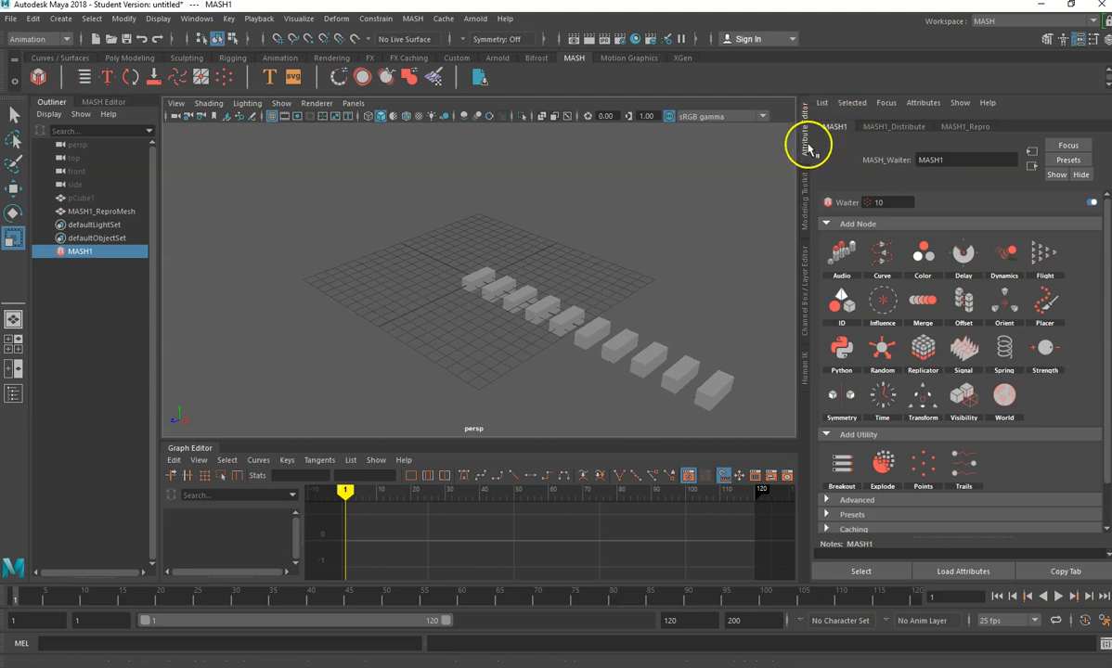
# Try 12 as the Number of Points in the MASH1_Distribute node, and set it back to 10.
pyautogui.click(885, 128)
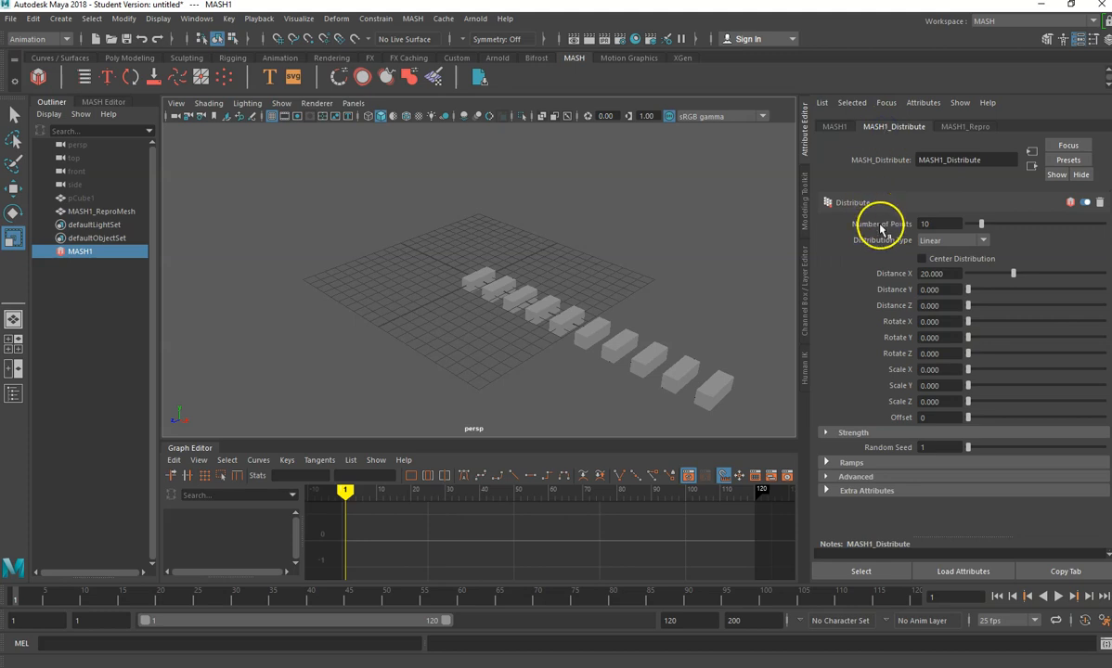
pyautogui.moveTo(929, 225); pyautogui.dragTo(916, 224)
pyautogui.moveTo(984, 226)
pyautogui.mouseDown()
pyautogui.moveTo(1011, 227)
pyautogui.moveTo(985, 226)
pyautogui.mouseUp()
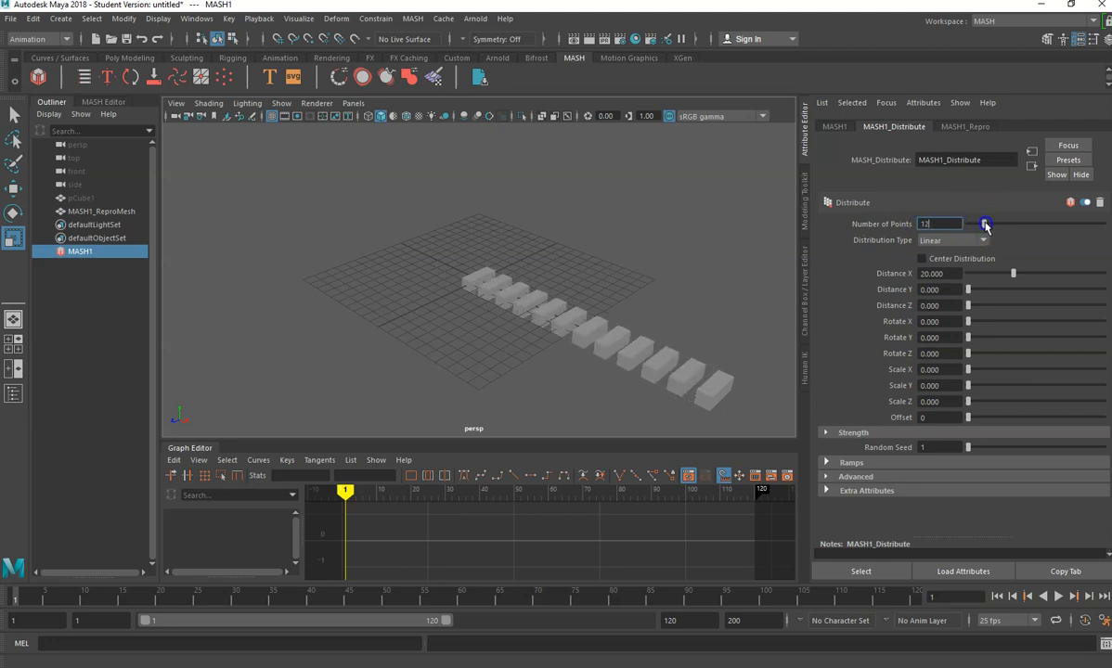
pyautogui.click(926, 224)
pyautogui.write('10')
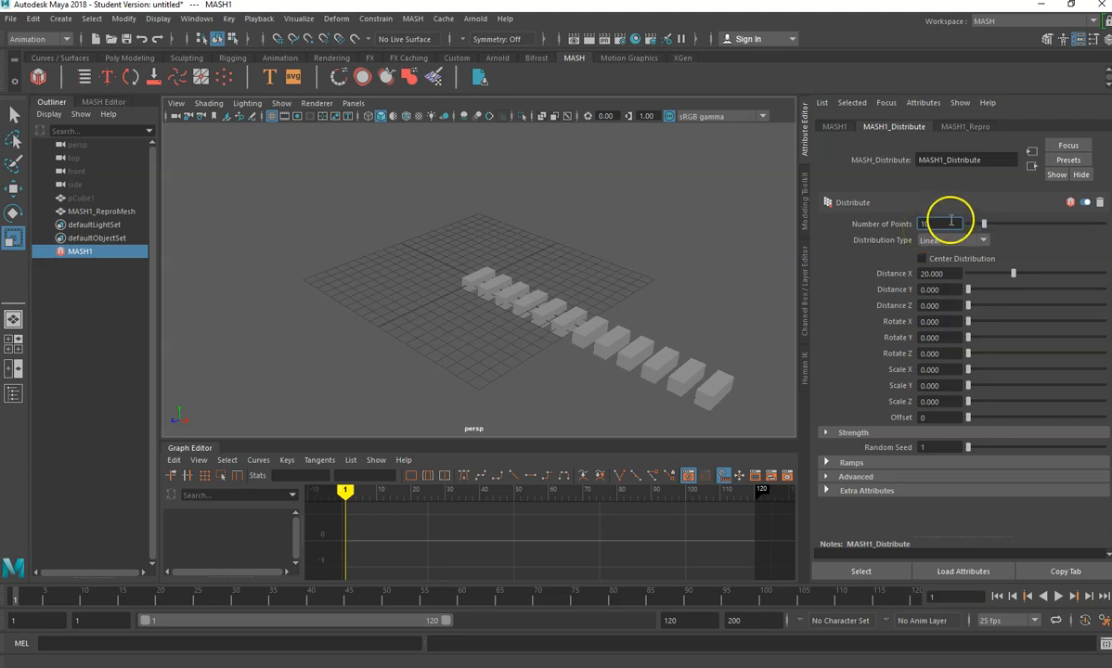
# Select the hidden source cube pCube1 and scale it along Y to about 1.21.
pyautogui.click(475, 278)
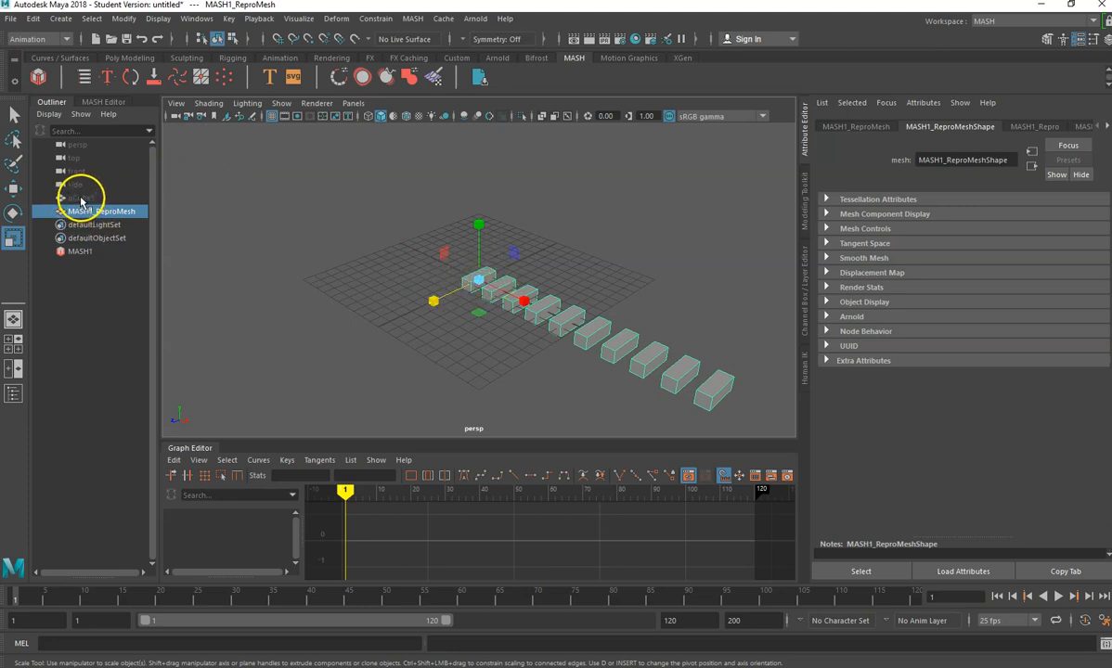
pyautogui.click(80, 199)
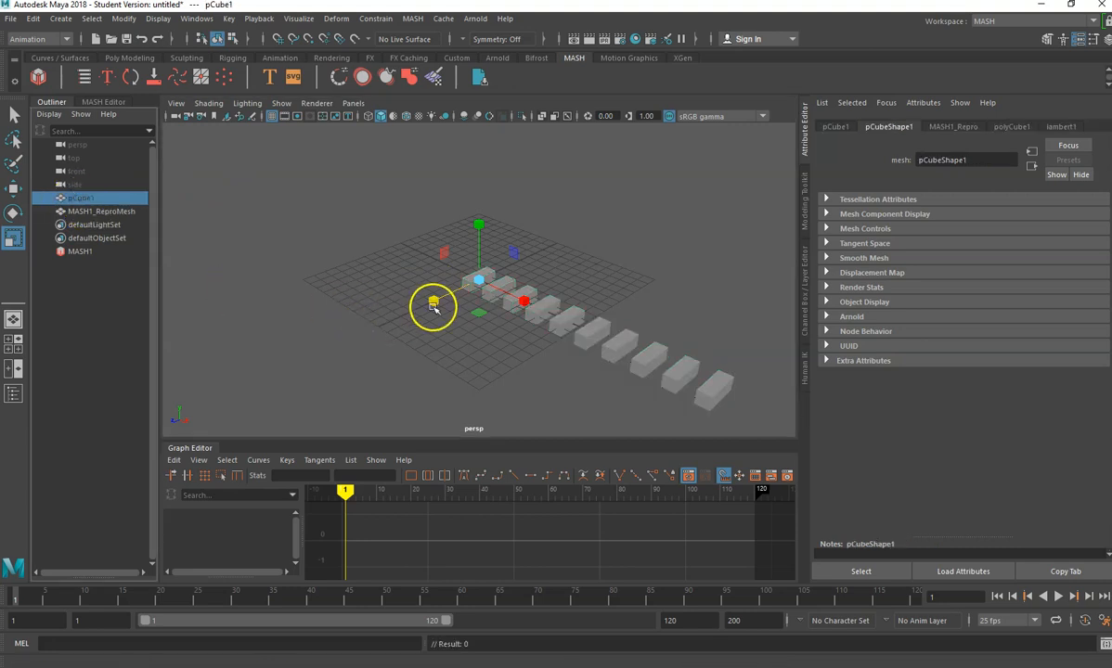
pyautogui.moveTo(478, 230); pyautogui.dragTo(521, 218)
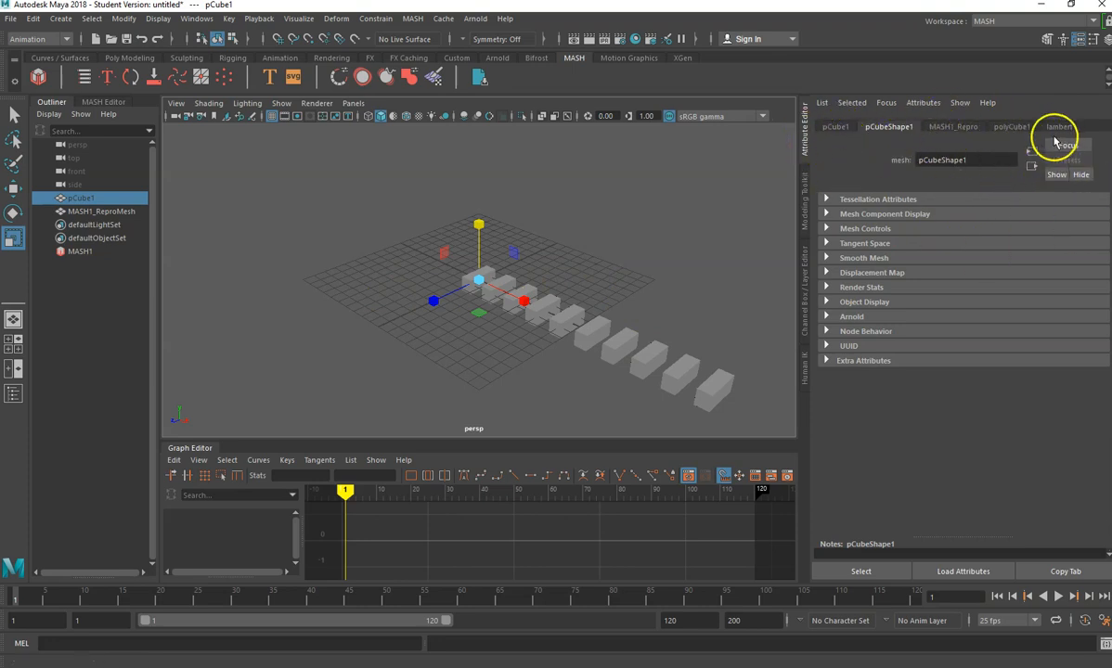
# Review the source cube's MASH1_Repro, polyCube1, lambert1, shape and transform attributes.
pyautogui.click(948, 128)
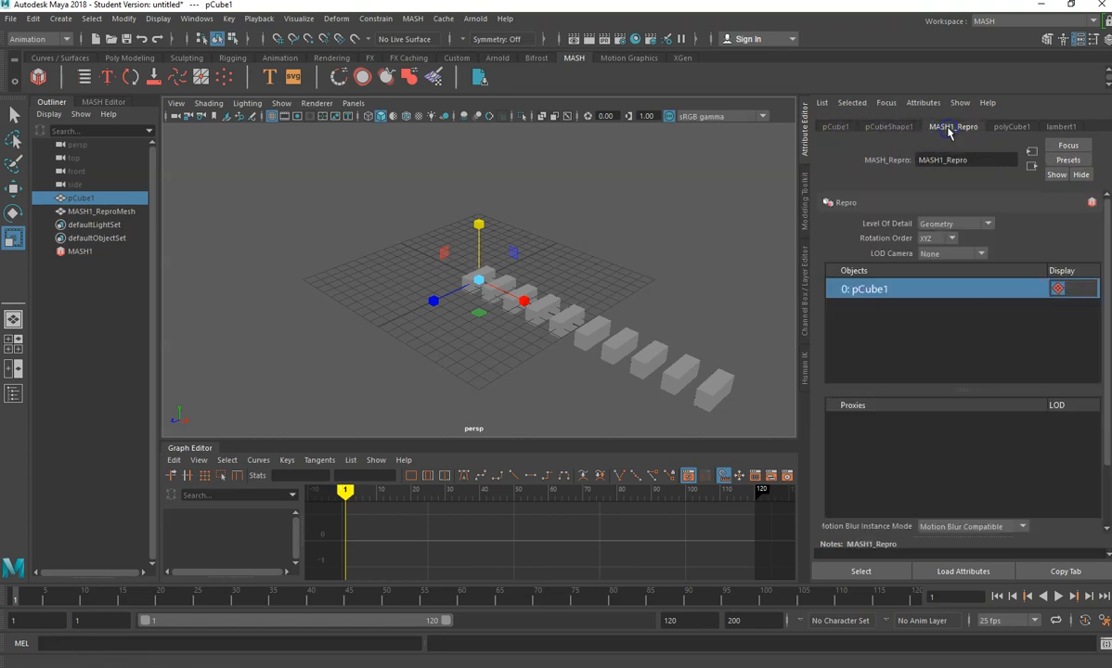
pyautogui.click(1014, 127)
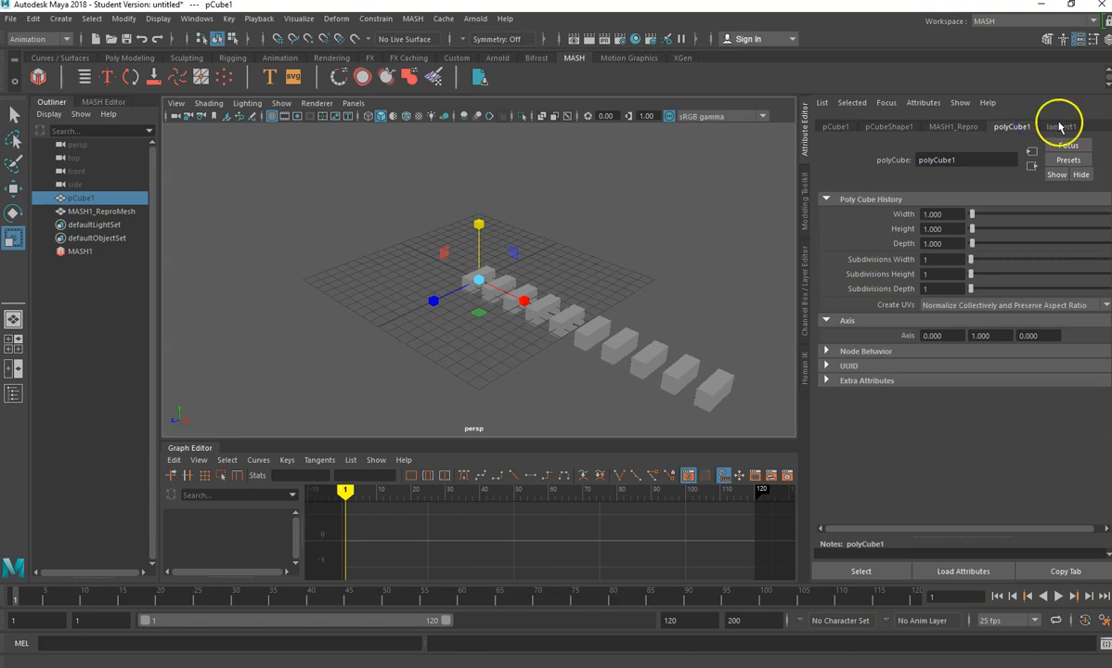
pyautogui.click(1060, 127)
pyautogui.click(873, 130)
pyautogui.click(837, 128)
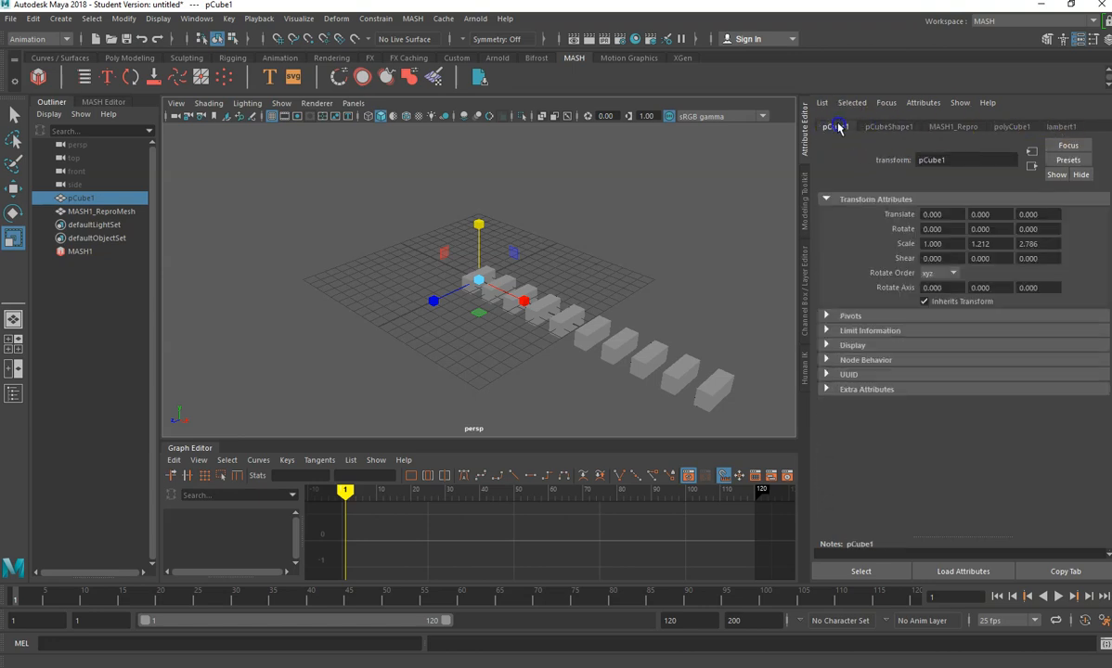
# Bring up the MASH1 network's Distribute attributes and set the Distribution Type to Grid.
pyautogui.click(883, 104)
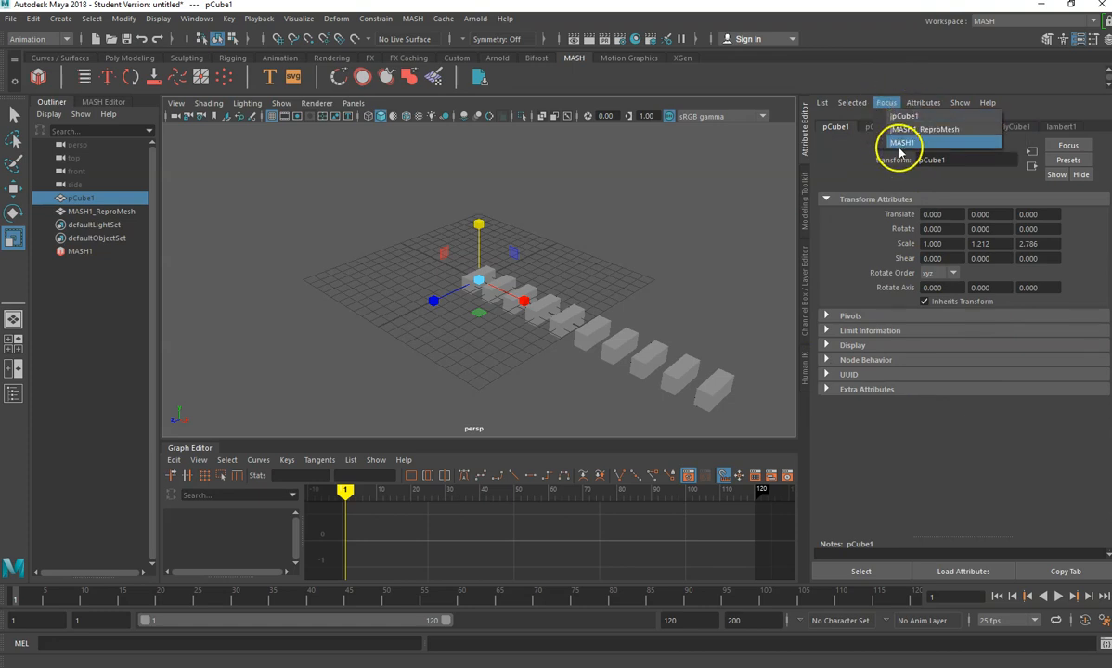
pyautogui.click(902, 144)
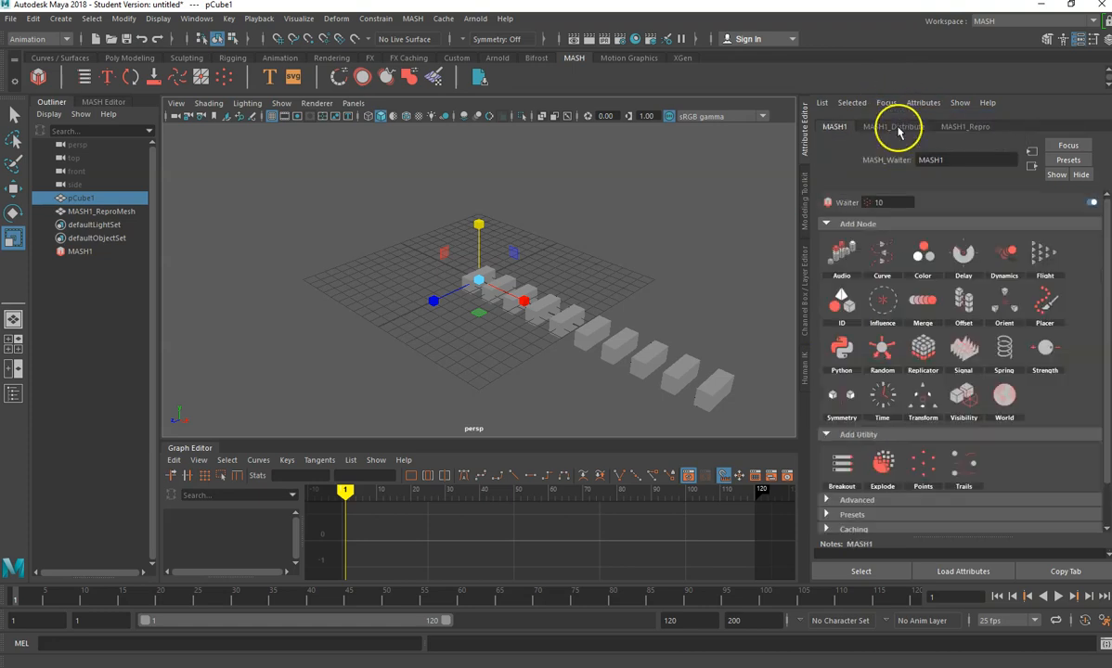
pyautogui.click(897, 129)
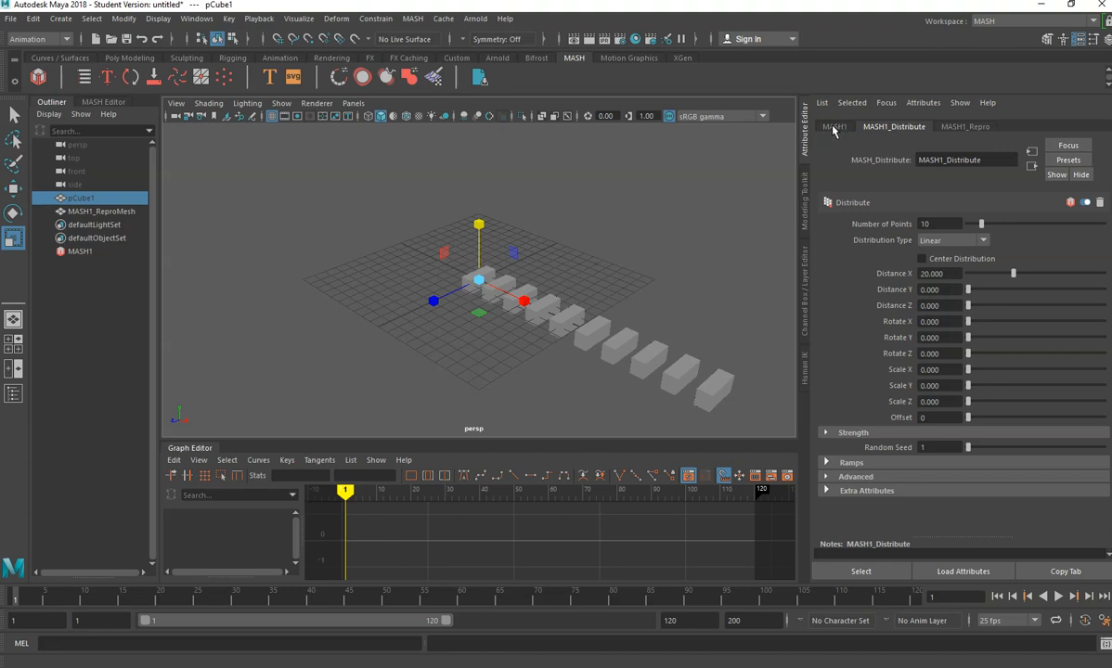
pyautogui.click(885, 104)
pyautogui.click(931, 139)
pyautogui.click(985, 242)
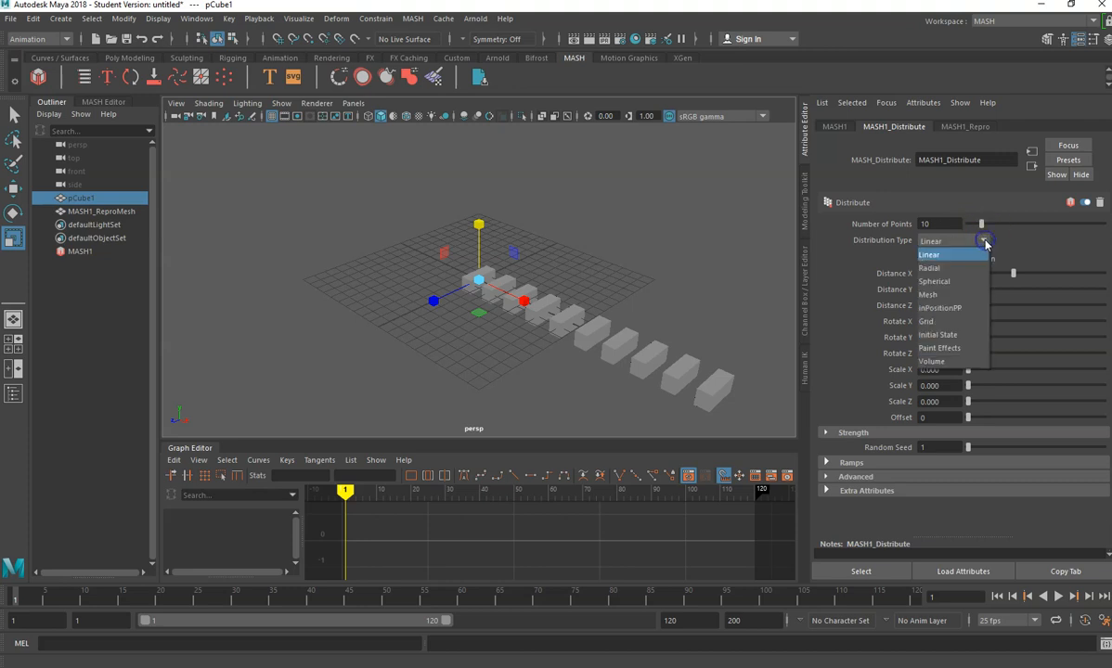
pyautogui.click(953, 325)
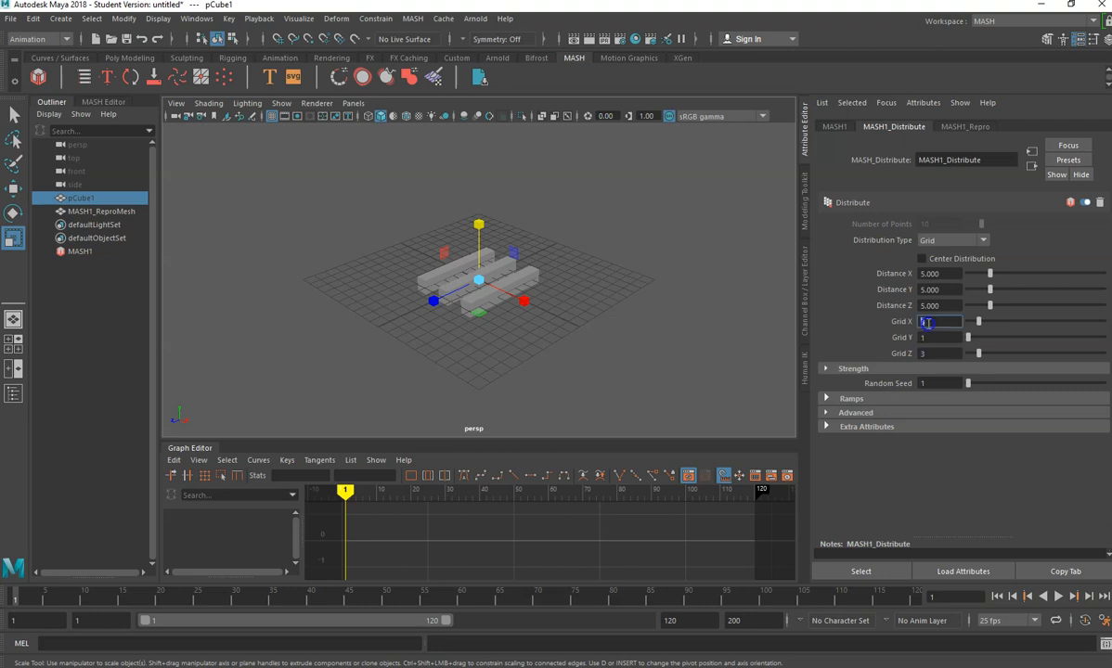
# Set Grid X and Grid Y to 5 for the MASH distribution.
pyautogui.write('5')
pyautogui.press('Tab')
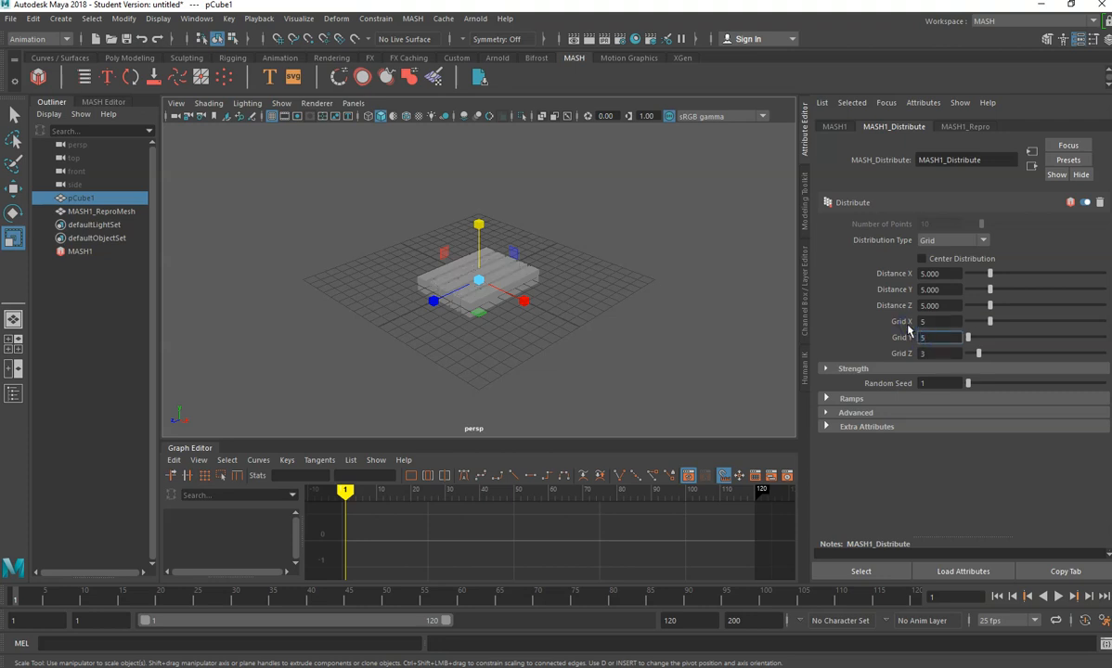
pyautogui.press('Tab')
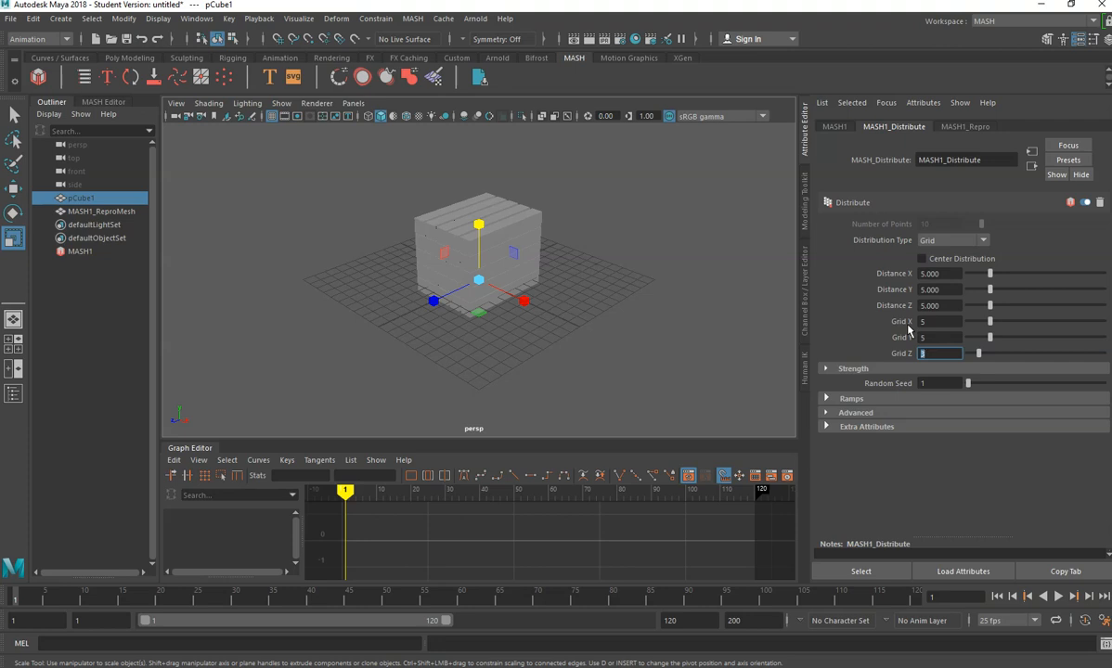
# Set the grid distribution's Distance X, Distance Y and Distance Z to 7.
pyautogui.click(942, 273)
pyautogui.write('7')
pyautogui.press('Tab')
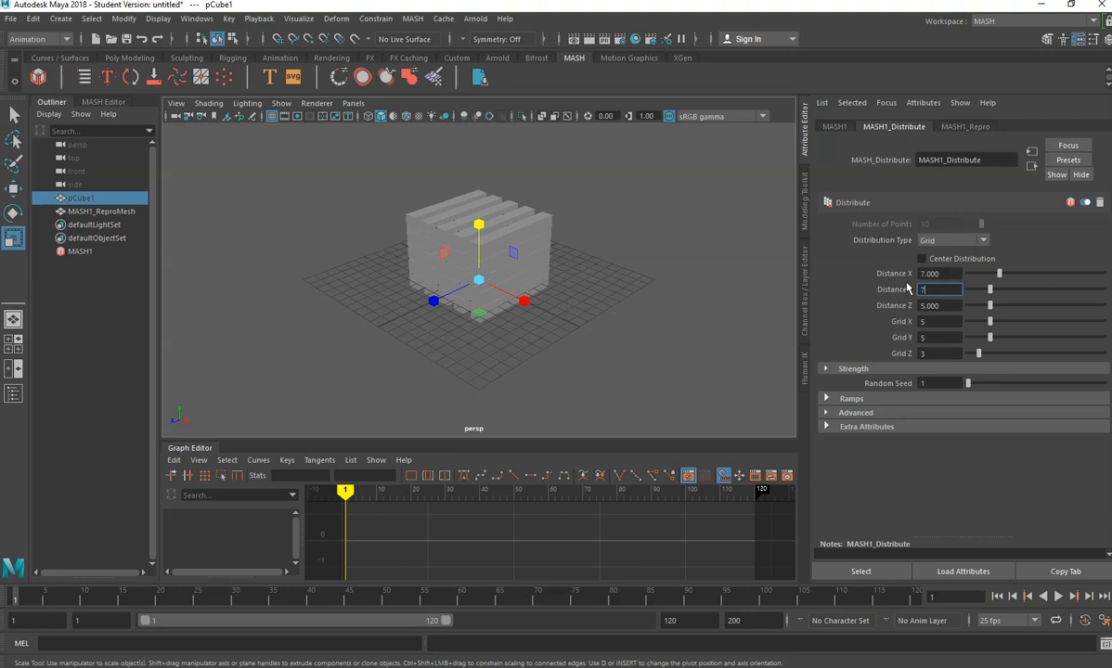
pyautogui.write('7')
pyautogui.press('Tab')
pyautogui.write('7')
pyautogui.click(840, 232)
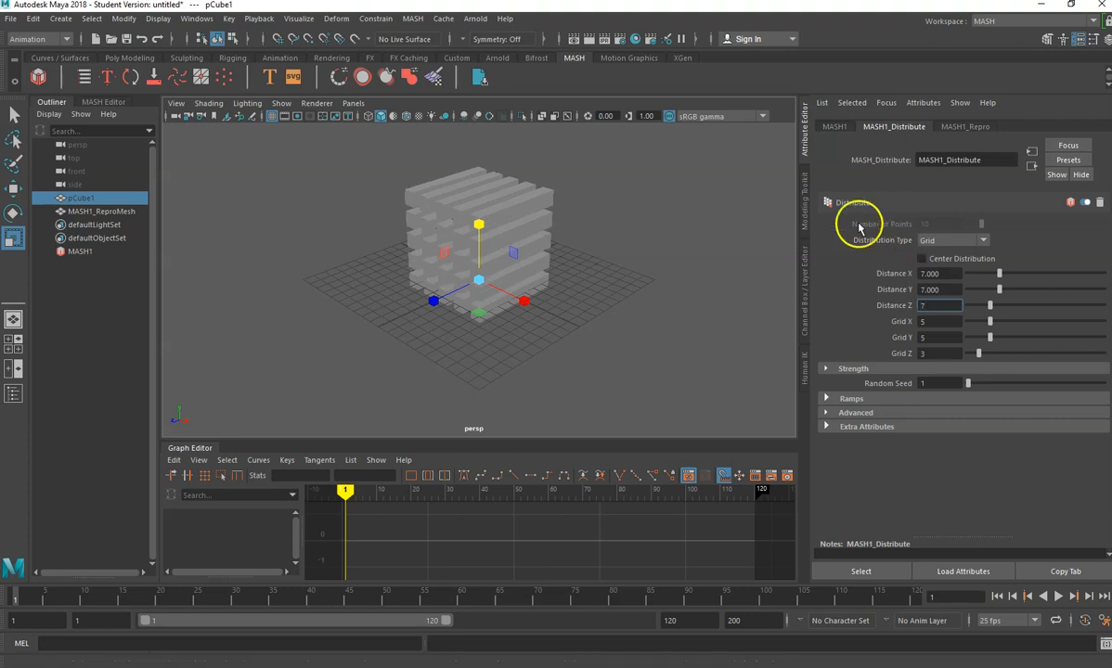
# Scale the source cube up uniformly by about 1.45, and undo the scaling.
pyautogui.keyDown('alt'); pyautogui.moveTo(469, 256); pyautogui.dragTo(350, 328); pyautogui.keyUp('alt')
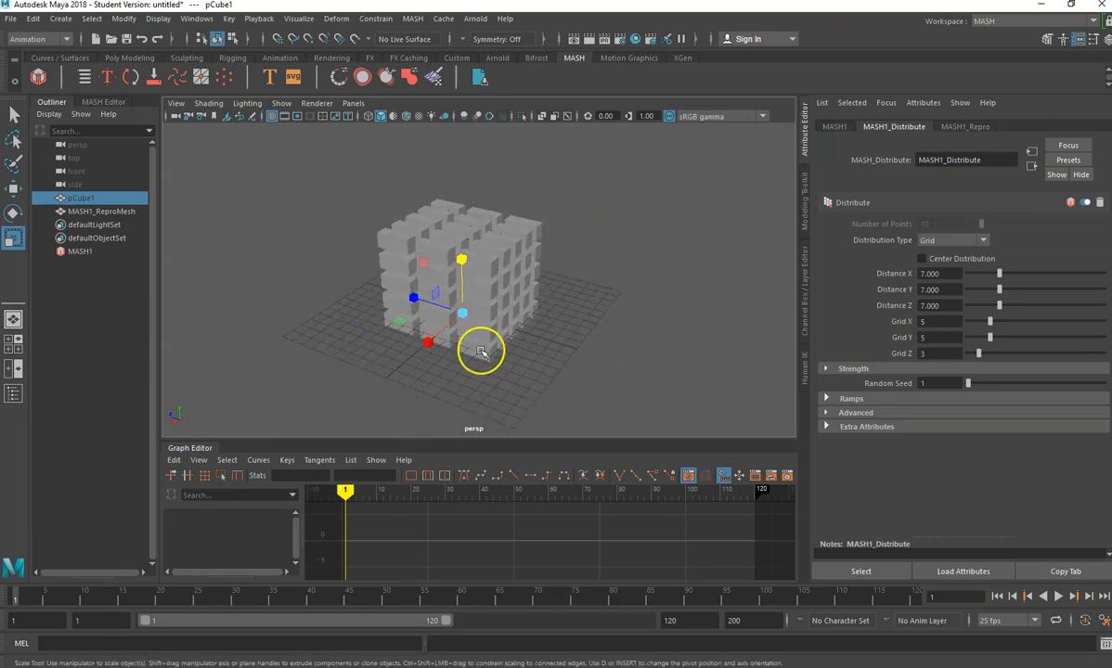
pyautogui.scroll(5, 472, 325)
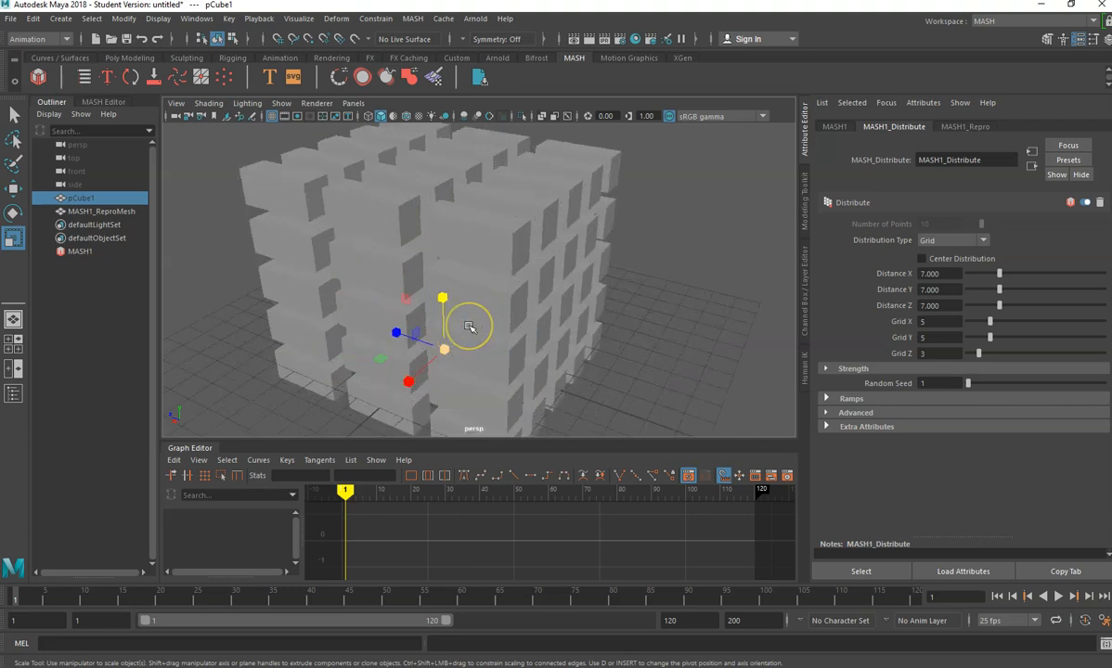
pyautogui.scroll(-5, 466, 323)
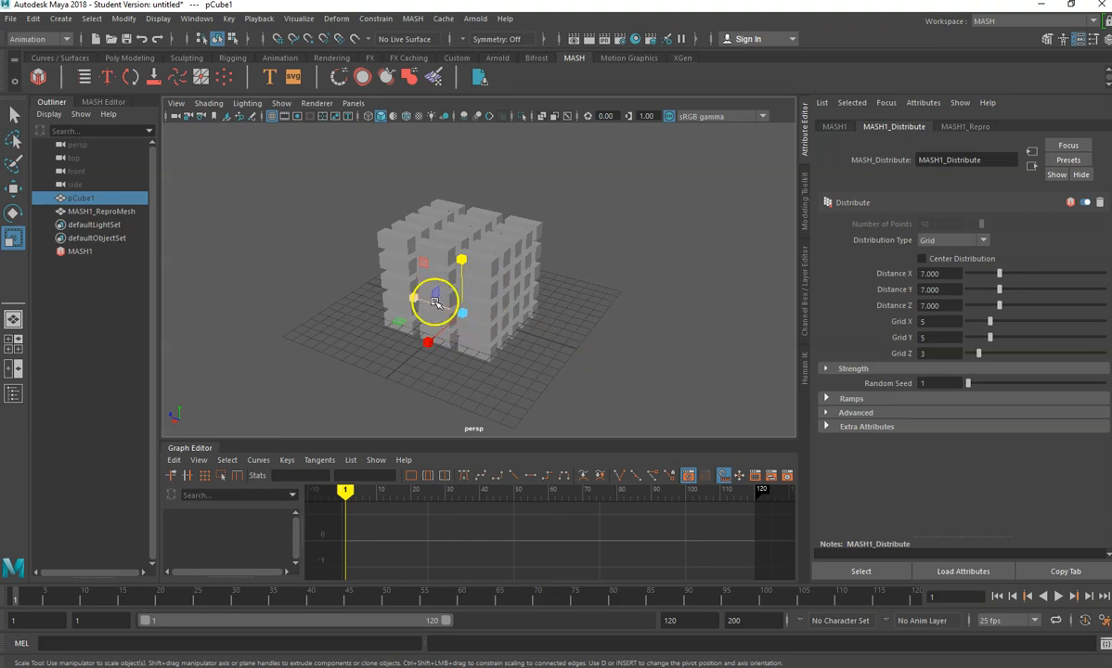
pyautogui.moveTo(463, 336); pyautogui.dragTo(481, 314)
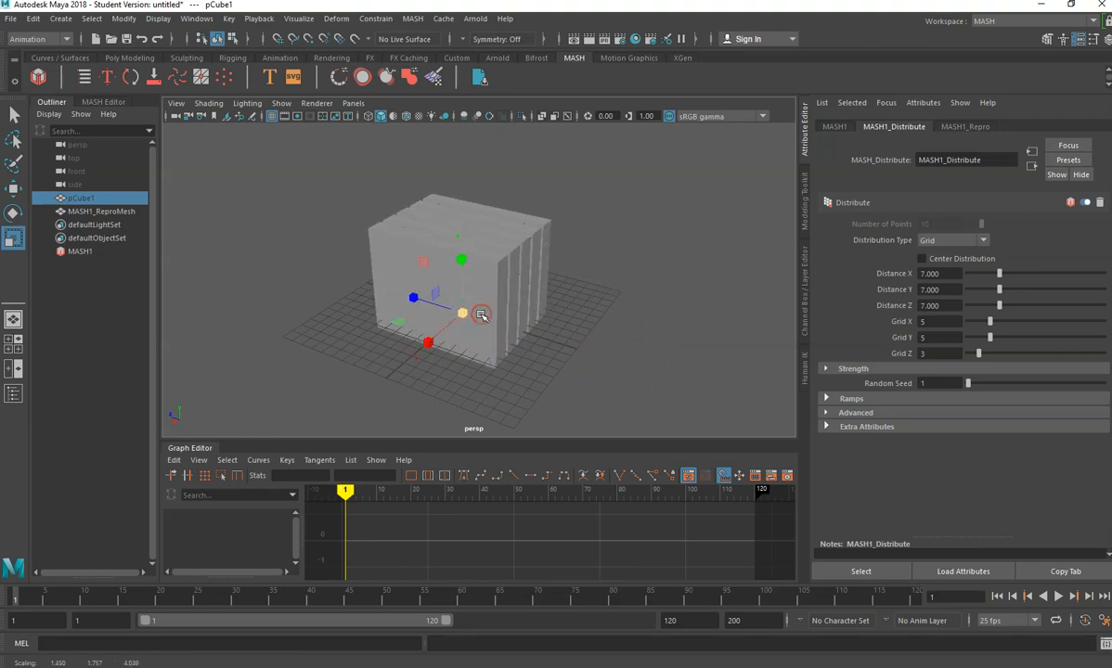
pyautogui.hotkey('ctrl', 'z')
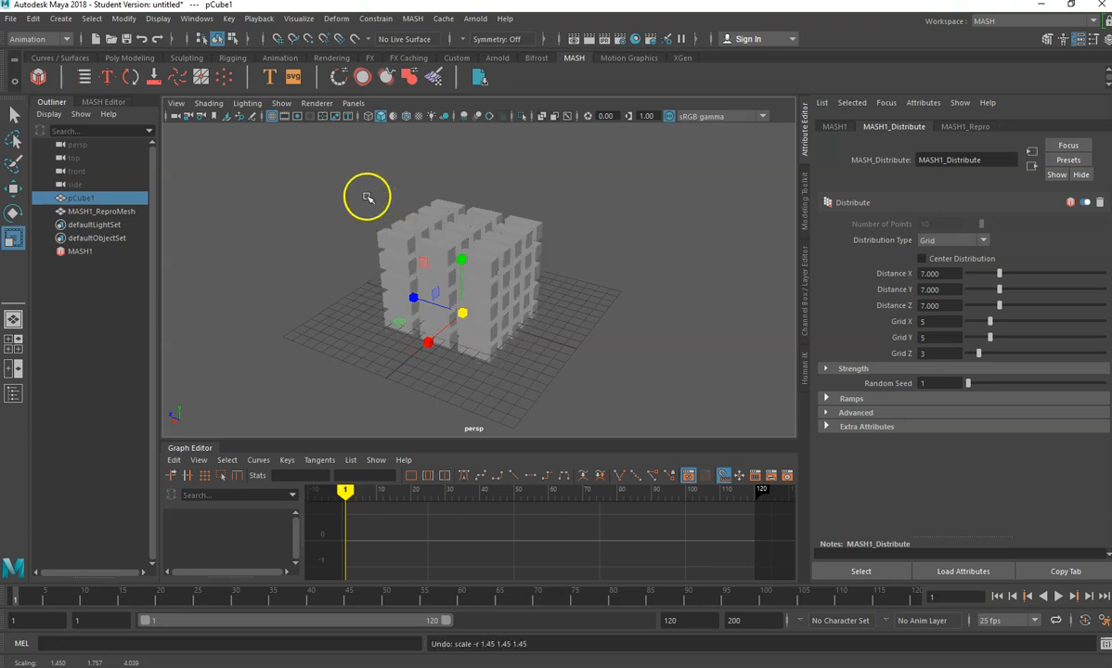
# Move the source cube along Z and select the MASH1_ReproMesh grid of copies.
pyautogui.press('w')
pyautogui.moveTo(442, 309); pyautogui.dragTo(262, 290)
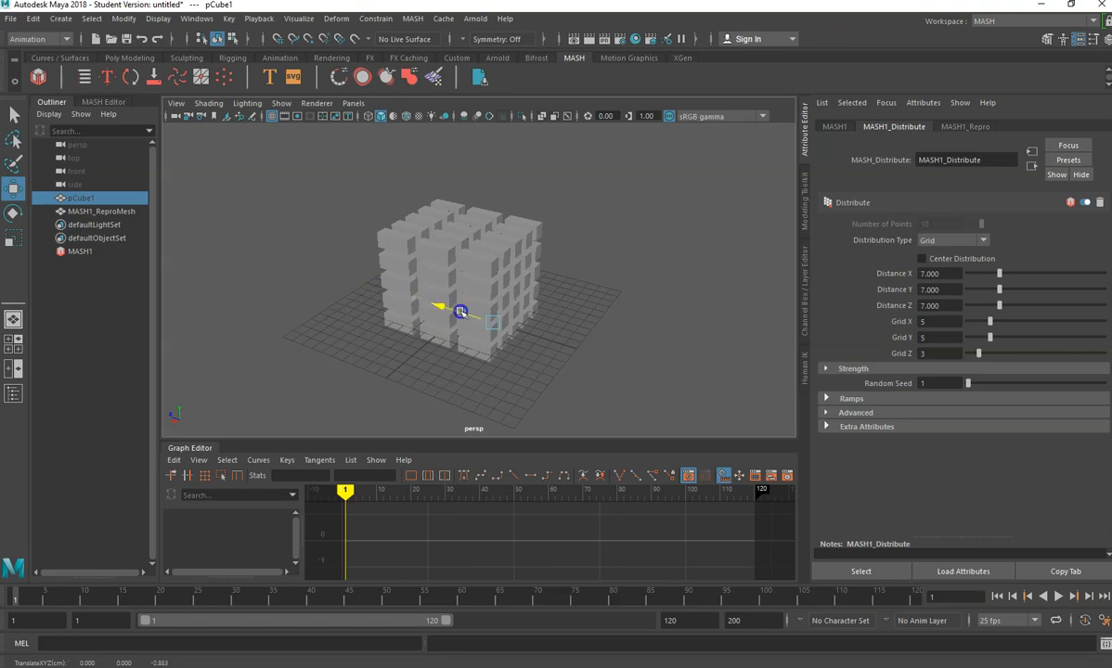
pyautogui.click(479, 375)
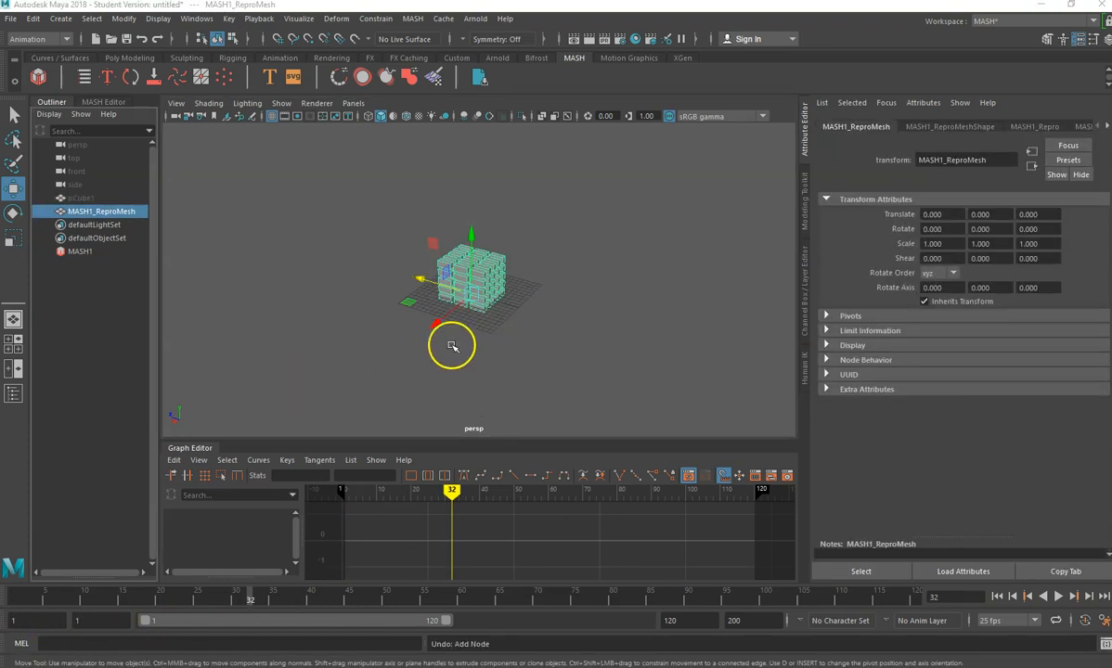
# Add a Dynamics node to the MASH1 network.
pyautogui.click(72, 253)
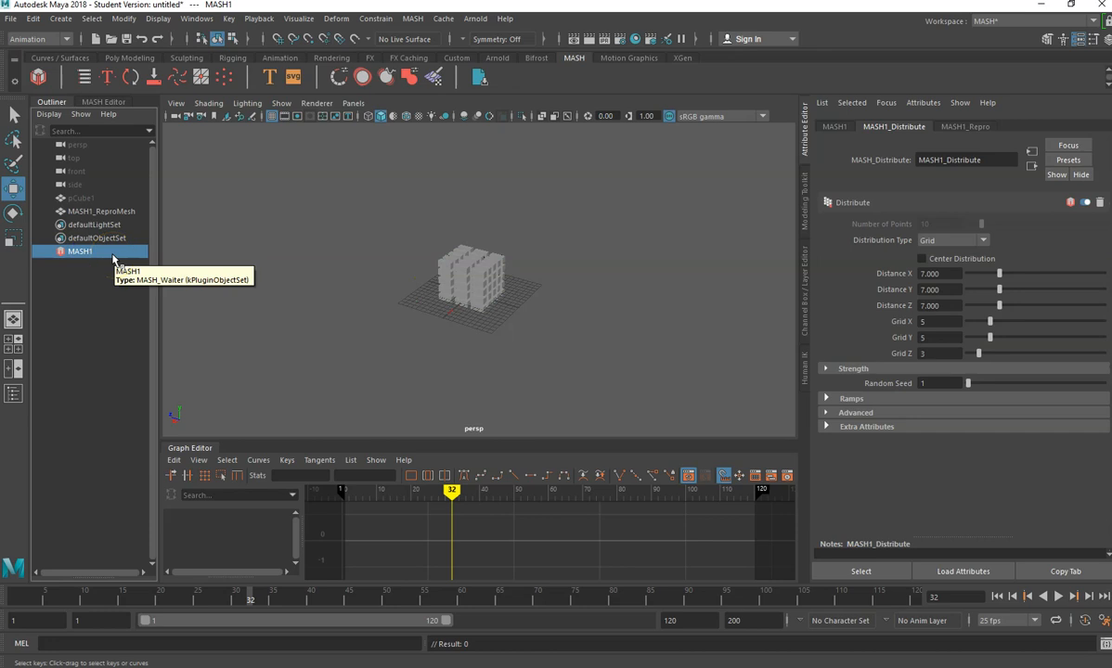
pyautogui.click(91, 212)
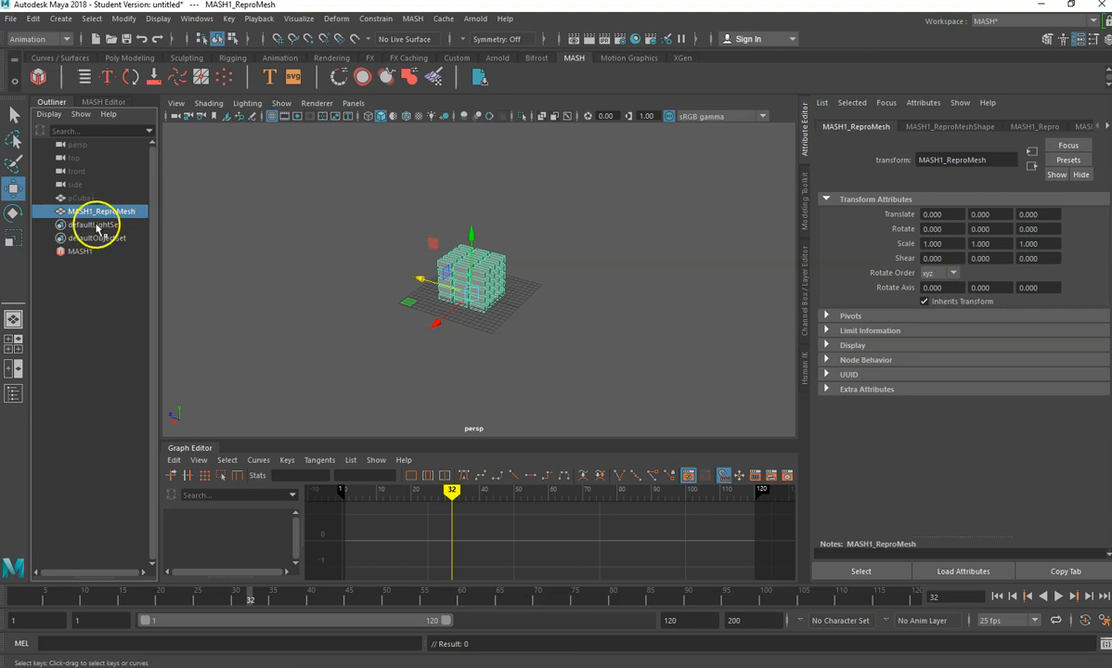
pyautogui.click(103, 104)
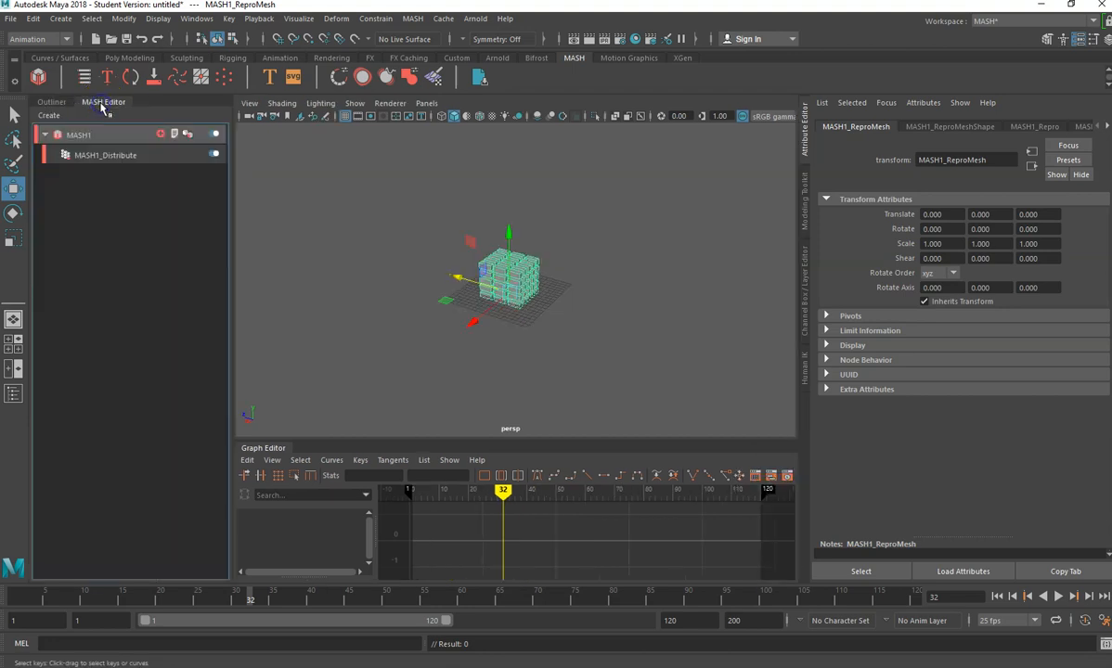
pyautogui.click(160, 136)
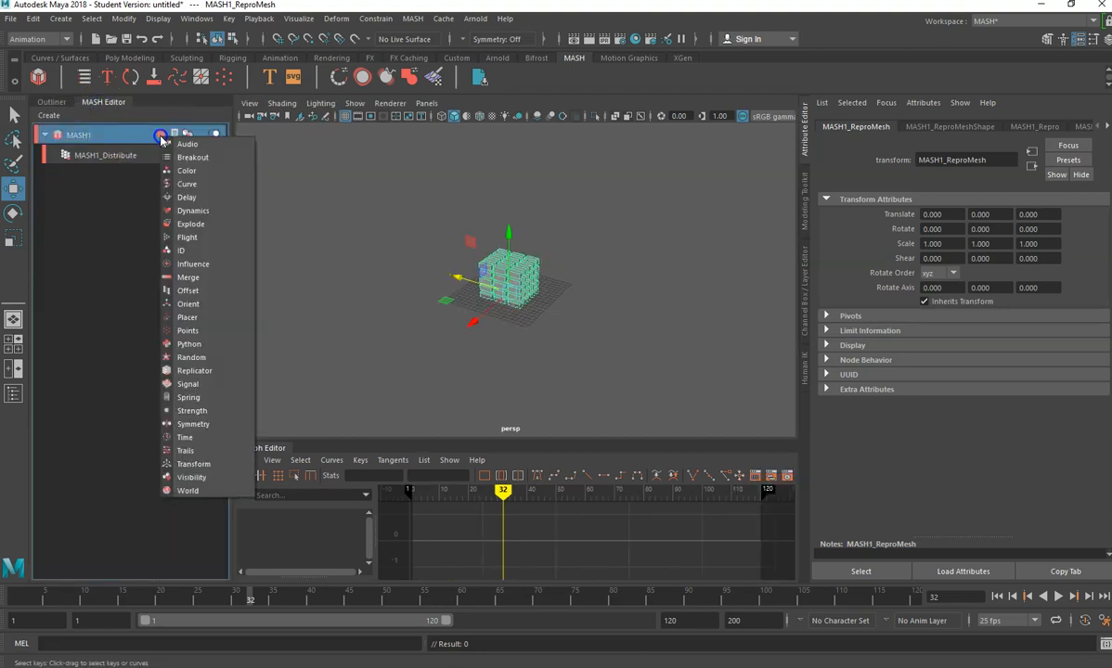
pyautogui.click(176, 211)
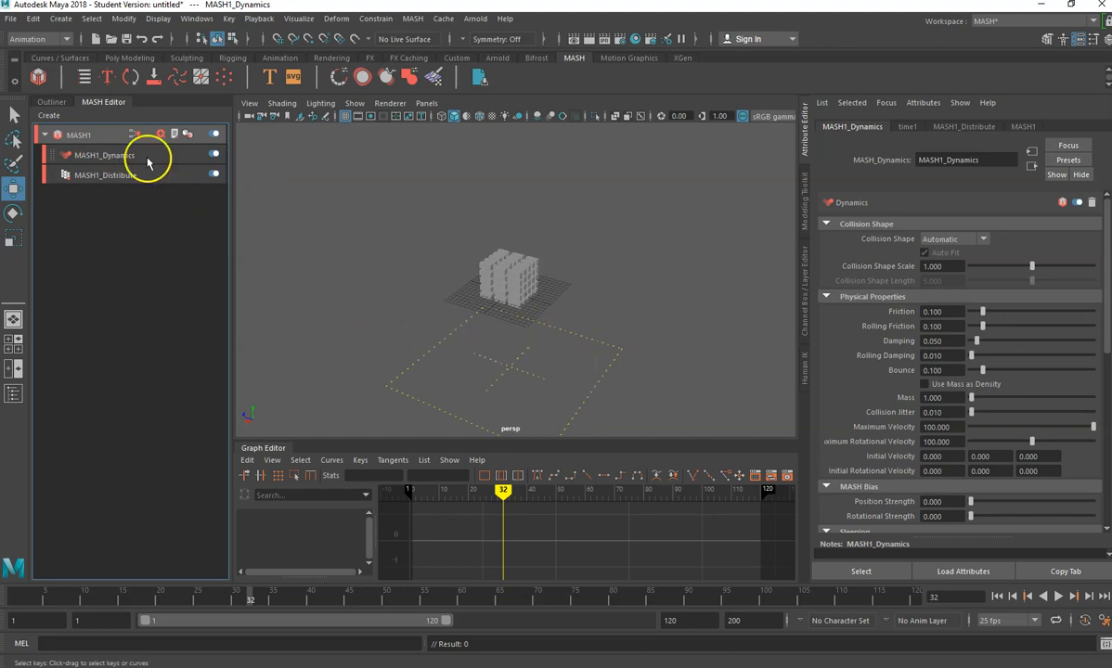
# Select MASH1_BulletSolver and shift it slightly along Z, by about 0.173.
pyautogui.click(51, 102)
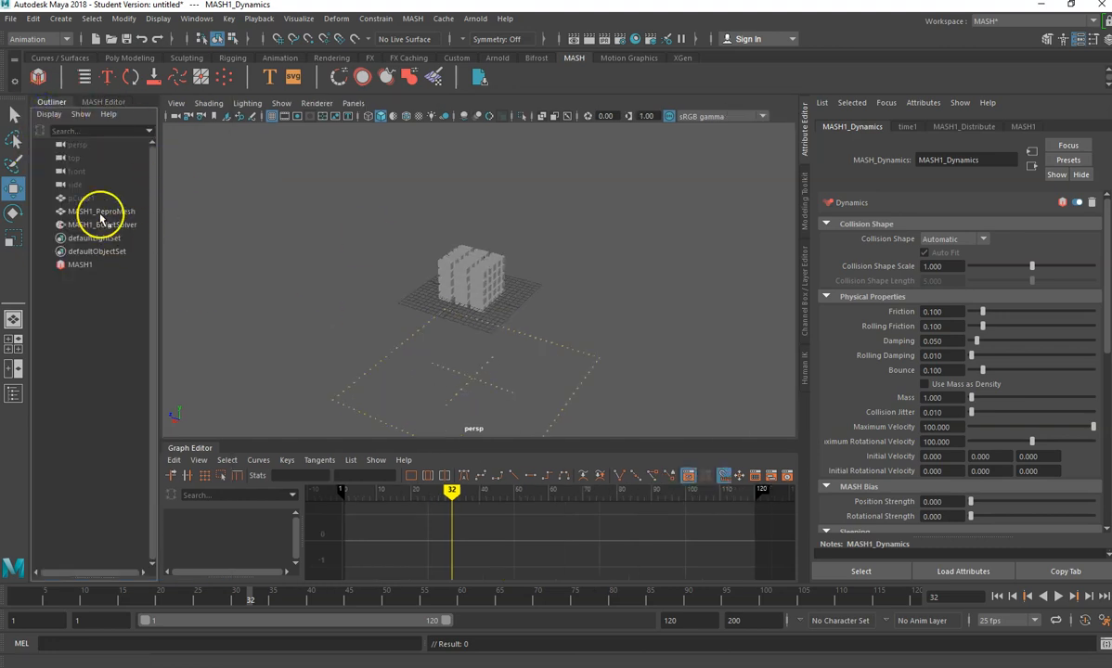
pyautogui.click(95, 226)
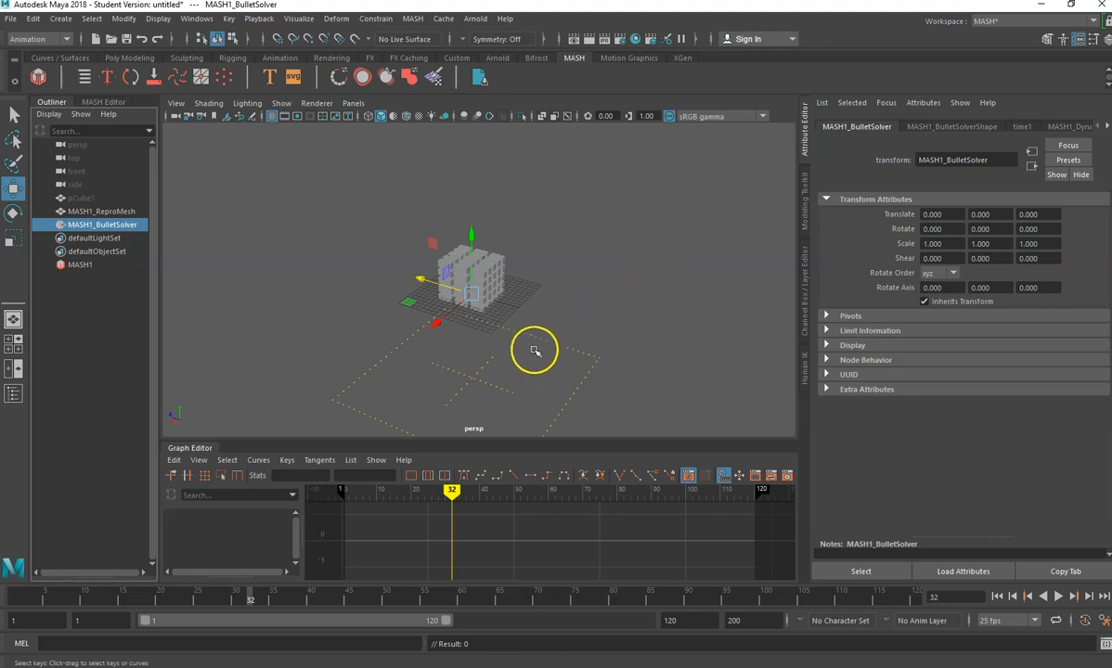
pyautogui.moveTo(527, 347); pyautogui.dragTo(527, 317, button='middle')
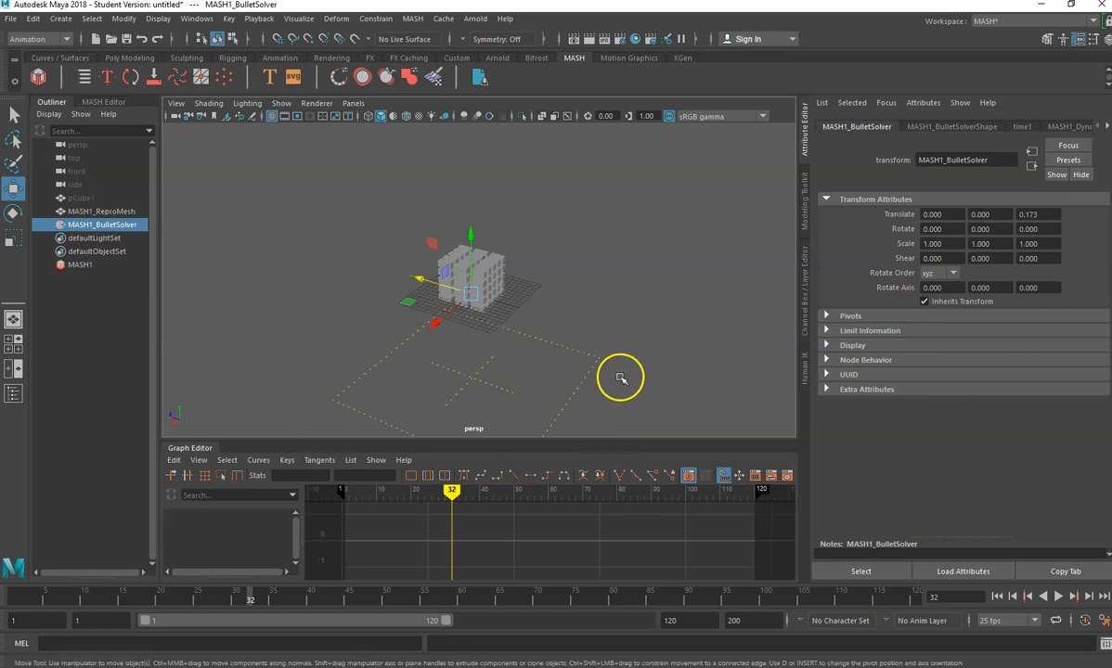
# Play back the falling copies, and set both the playback end and the animation end to frame 300.
pyautogui.click(1059, 599)
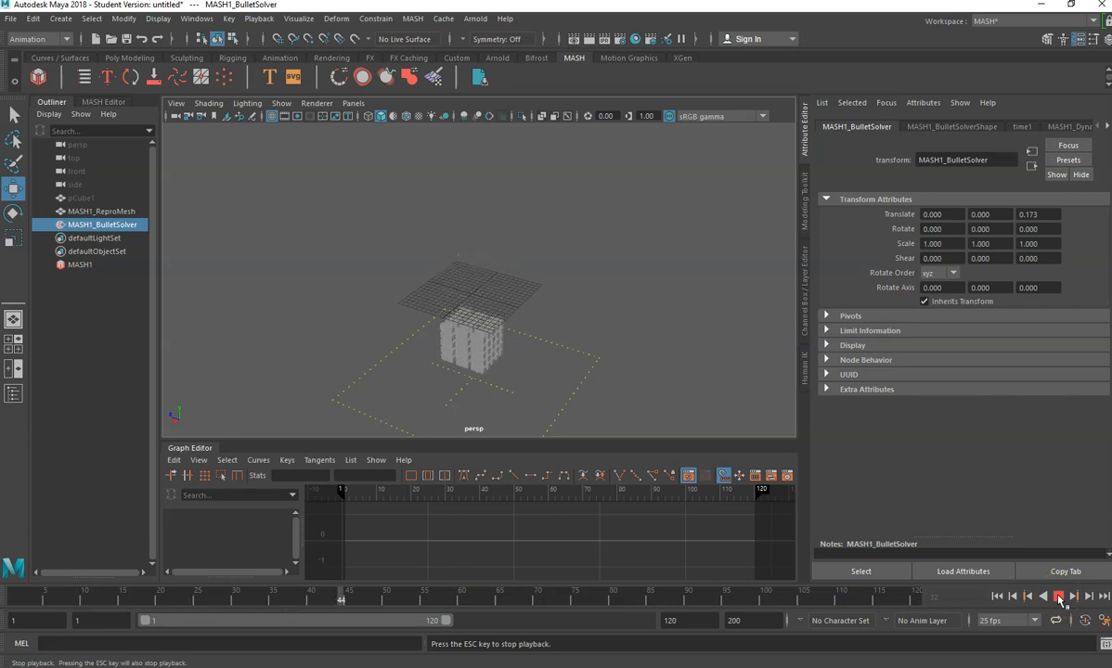
pyautogui.click(1059, 597)
pyautogui.click(1058, 597)
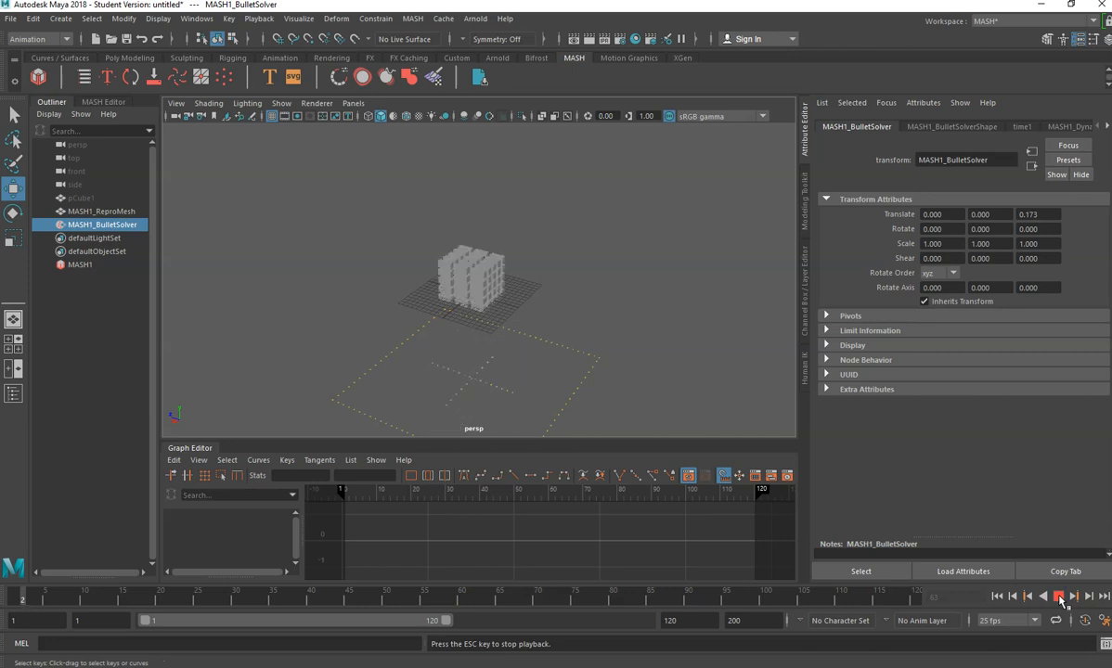
pyautogui.click(1060, 597)
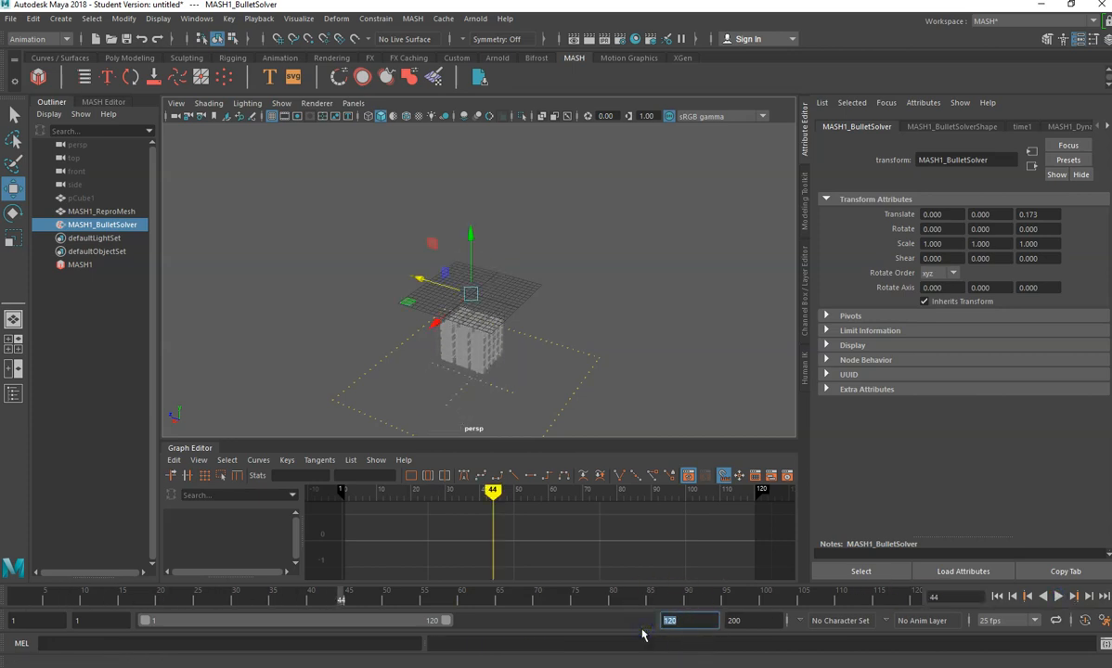
pyautogui.press('Tab')
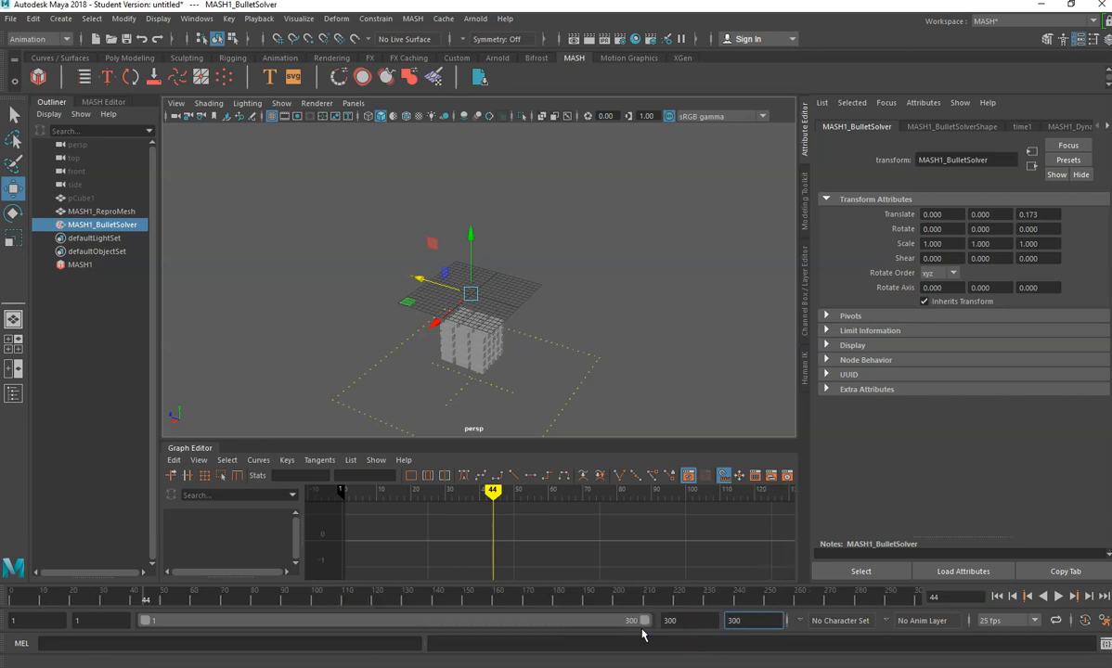
# Play the simulation from the first frame and set MASH1_Dynamics' Friction to about 0.143 and Bounce to 1.
pyautogui.click(1066, 127)
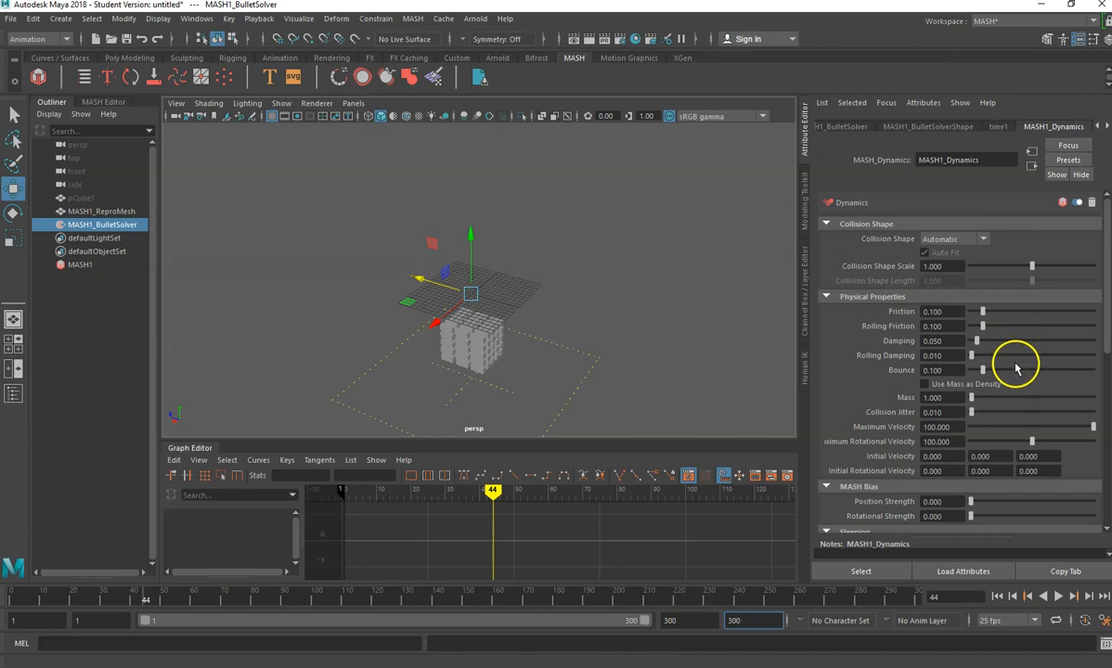
pyautogui.click(994, 599)
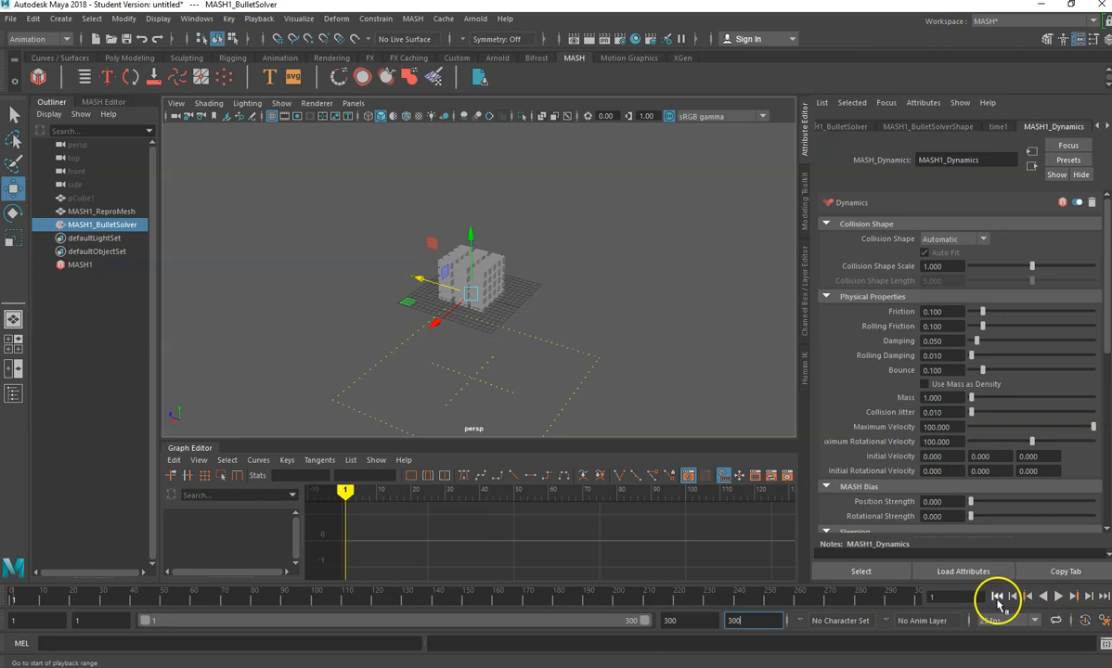
pyautogui.click(1059, 597)
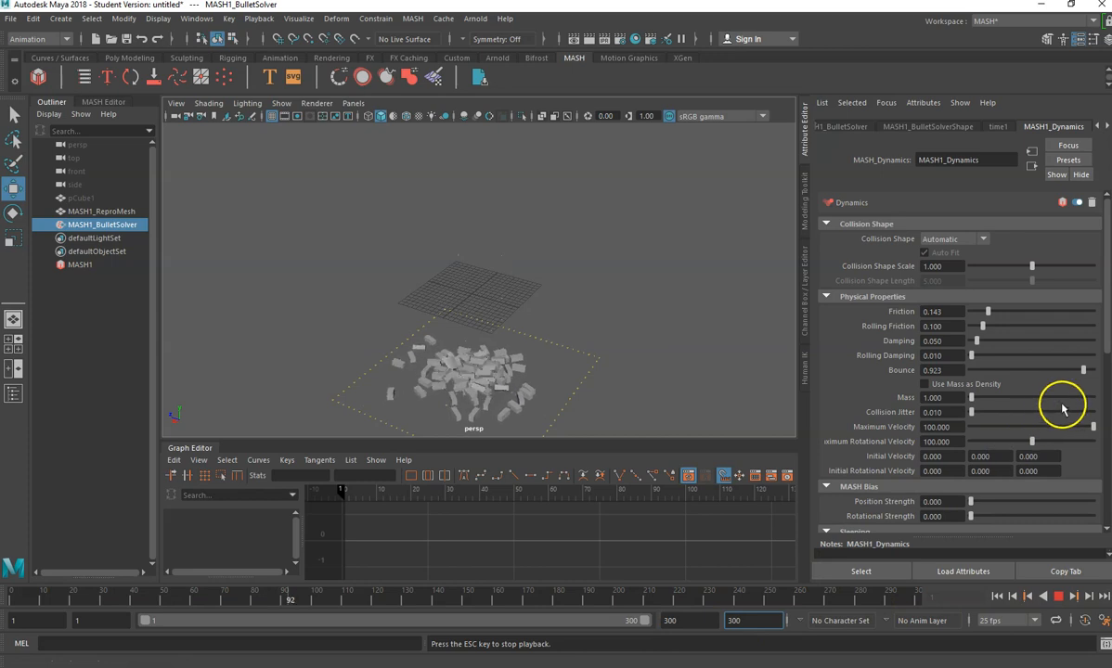
pyautogui.moveTo(1084, 370); pyautogui.dragTo(1109, 379)
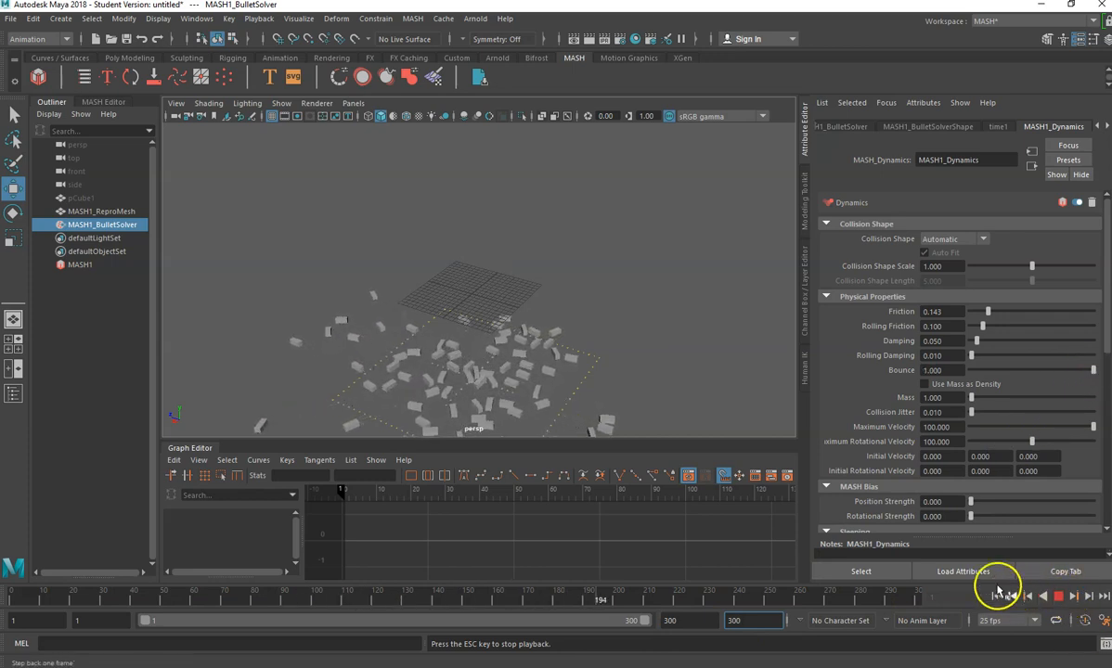
pyautogui.keyDown('alt'); pyautogui.moveTo(476, 287); pyautogui.dragTo(683, 298); pyautogui.keyUp('alt')
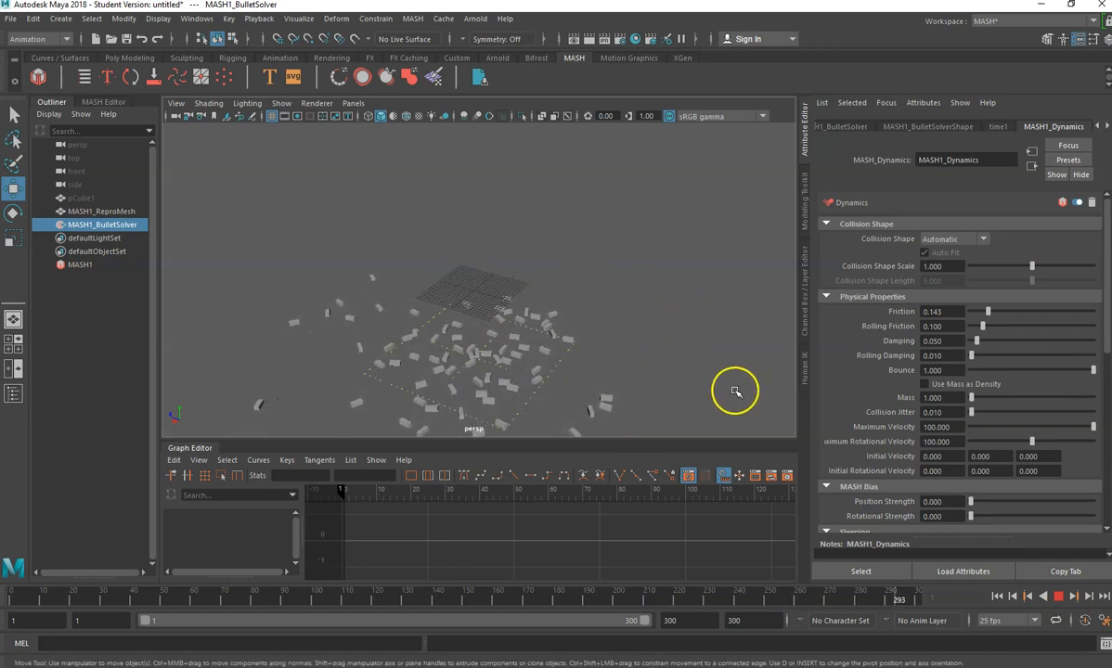
# Try a Maximum Velocity of about 16.5 with Use Mass as Density enabled and Mass at about 45.6 during playback.
pyautogui.click(997, 596)
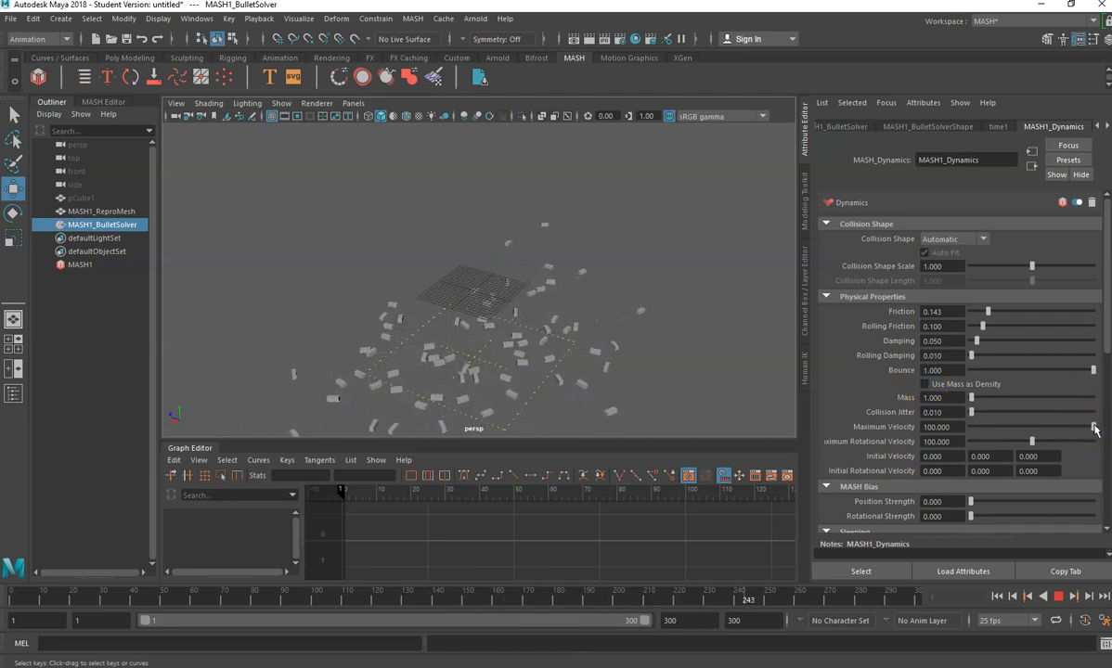
pyautogui.moveTo(1095, 428); pyautogui.dragTo(1053, 427)
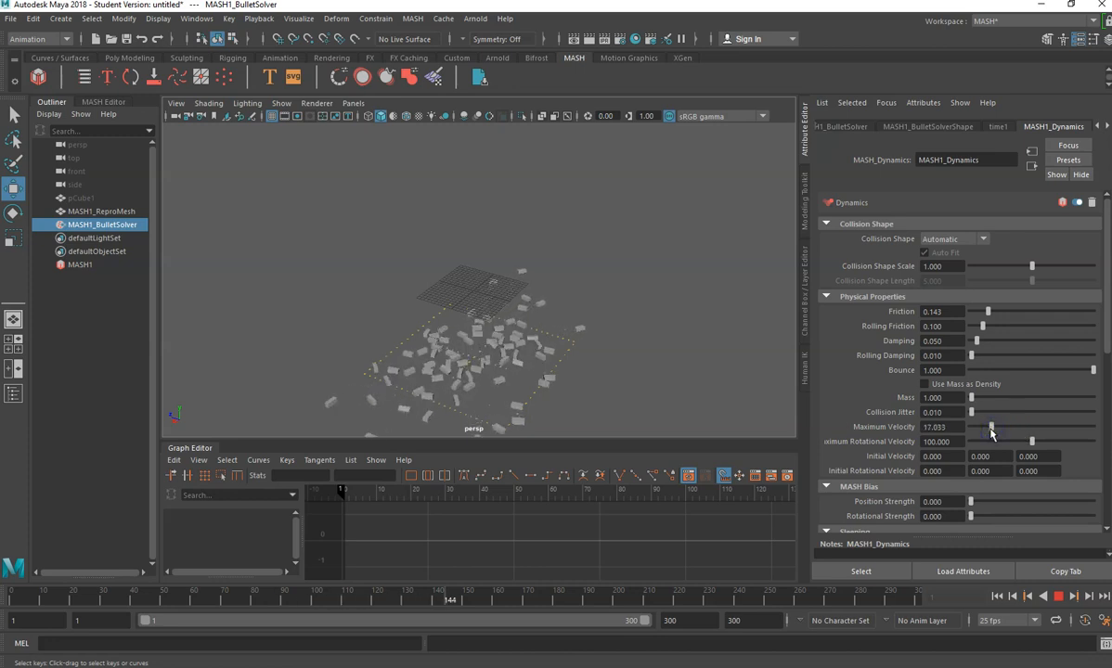
pyautogui.moveTo(978, 428); pyautogui.dragTo(991, 428)
pyautogui.click(924, 384)
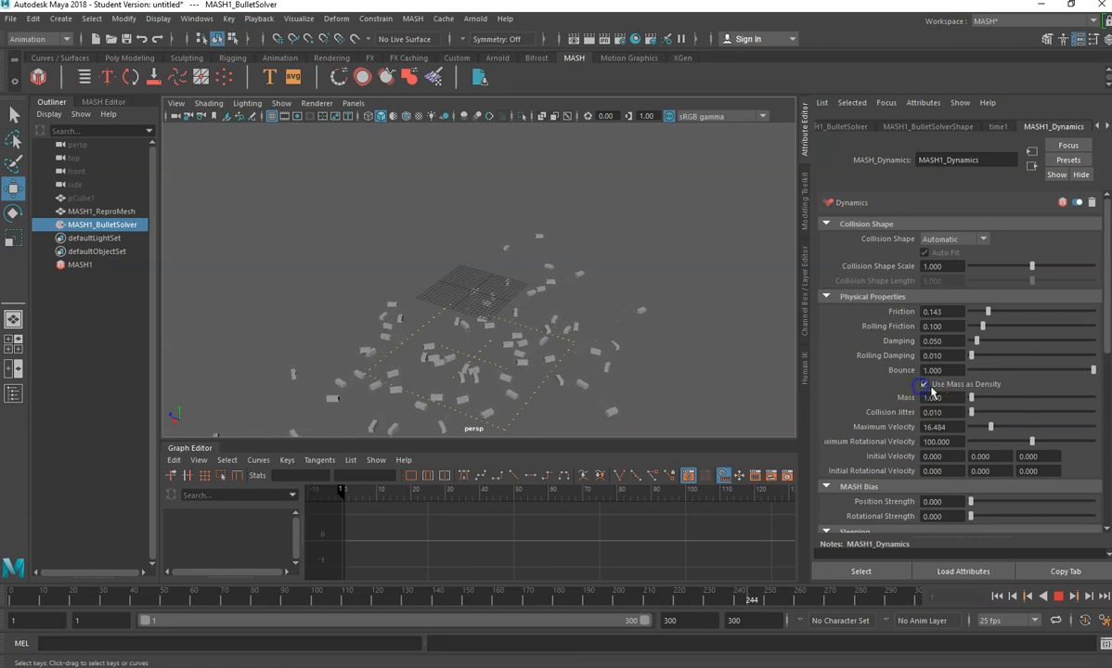
pyautogui.moveTo(973, 399); pyautogui.dragTo(1026, 397)
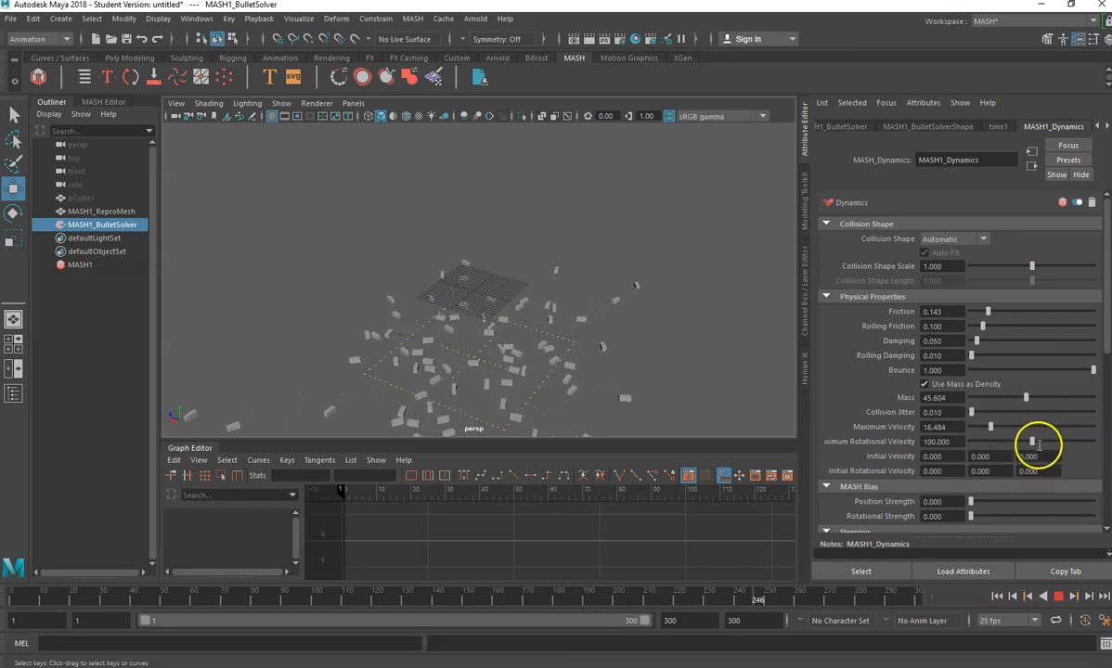
# Set Mass to 5, Maximum Velocity to about 1.65 and Maximum Rotational Velocity to about 2.2, and replay the simulation.
pyautogui.click(1060, 597)
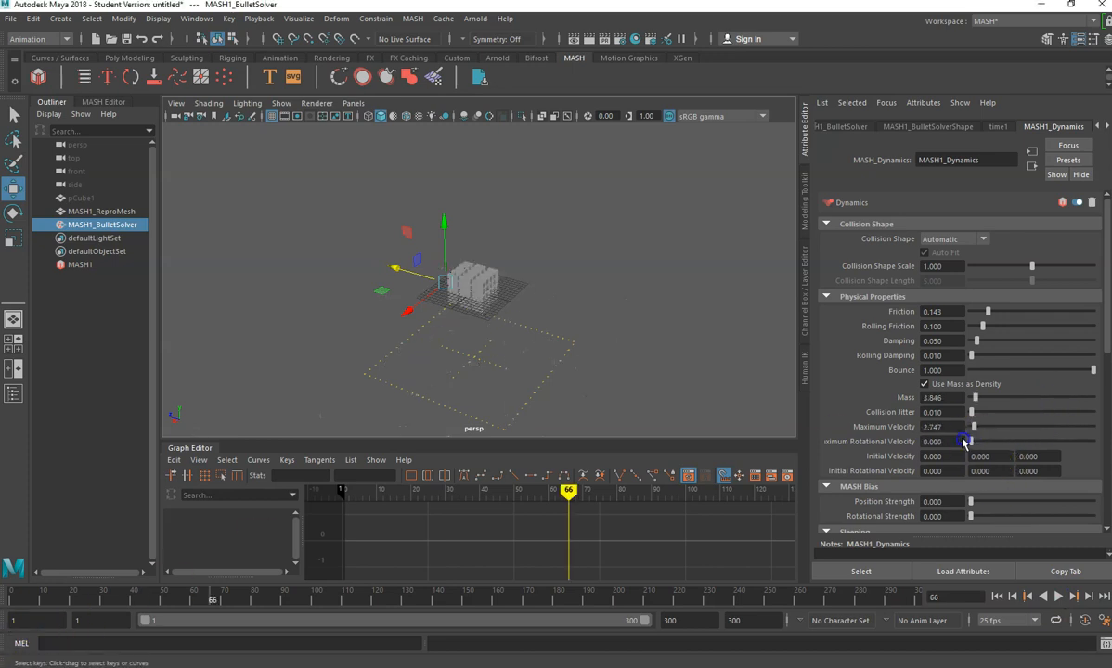
pyautogui.moveTo(963, 443); pyautogui.dragTo(972, 442)
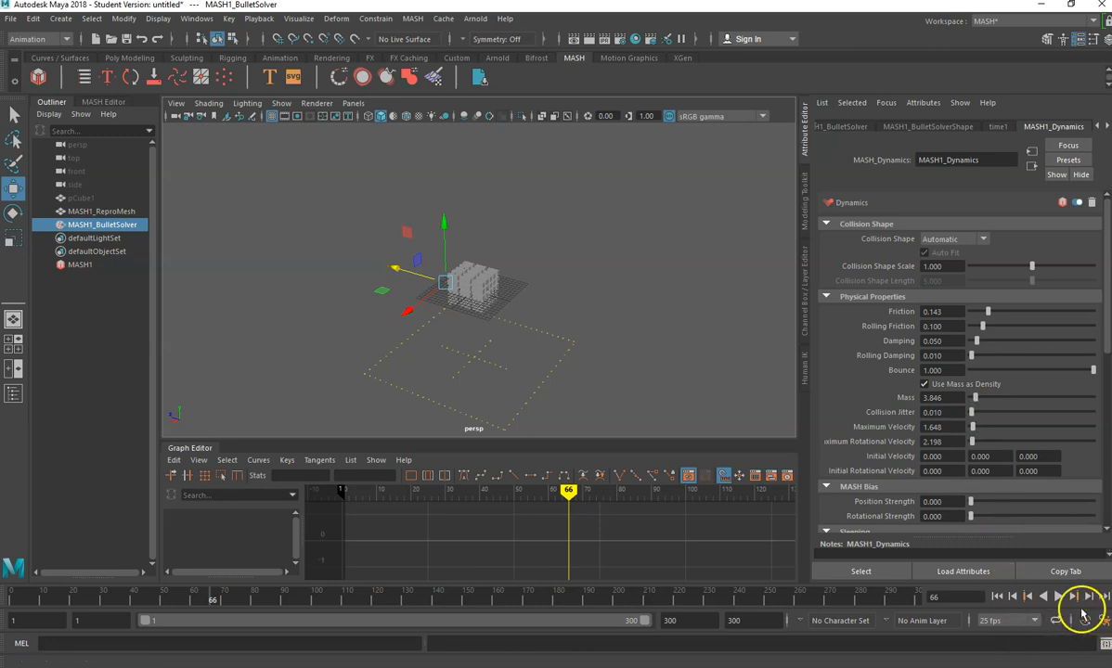
pyautogui.doubleClick(947, 399)
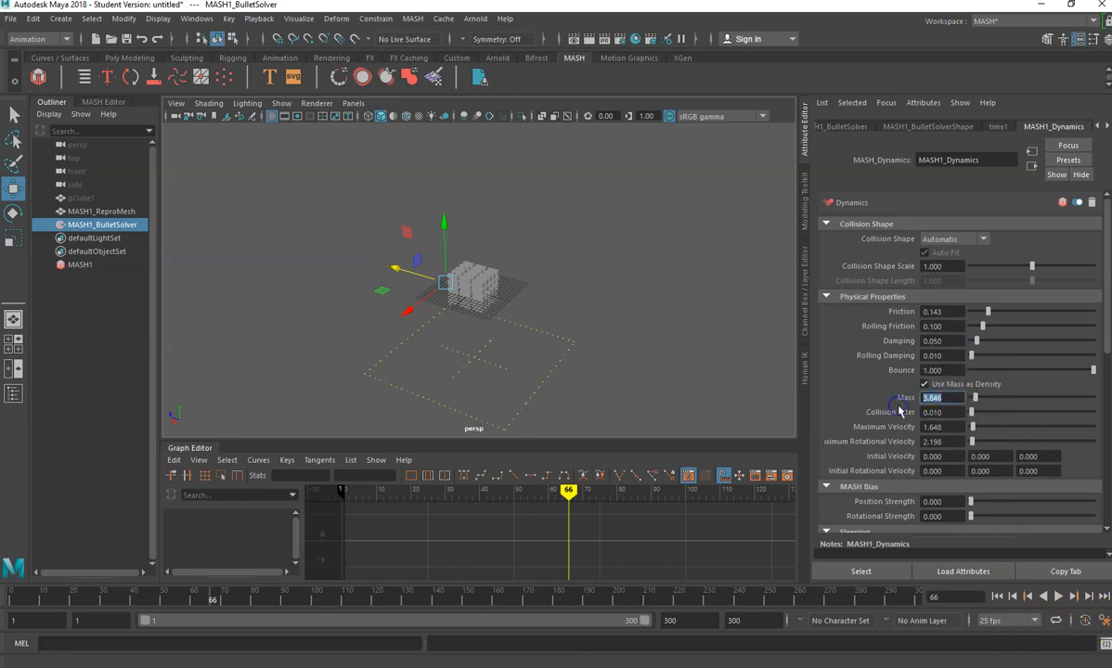
pyautogui.write('5')
pyautogui.press('Tab')
pyautogui.click(1059, 597)
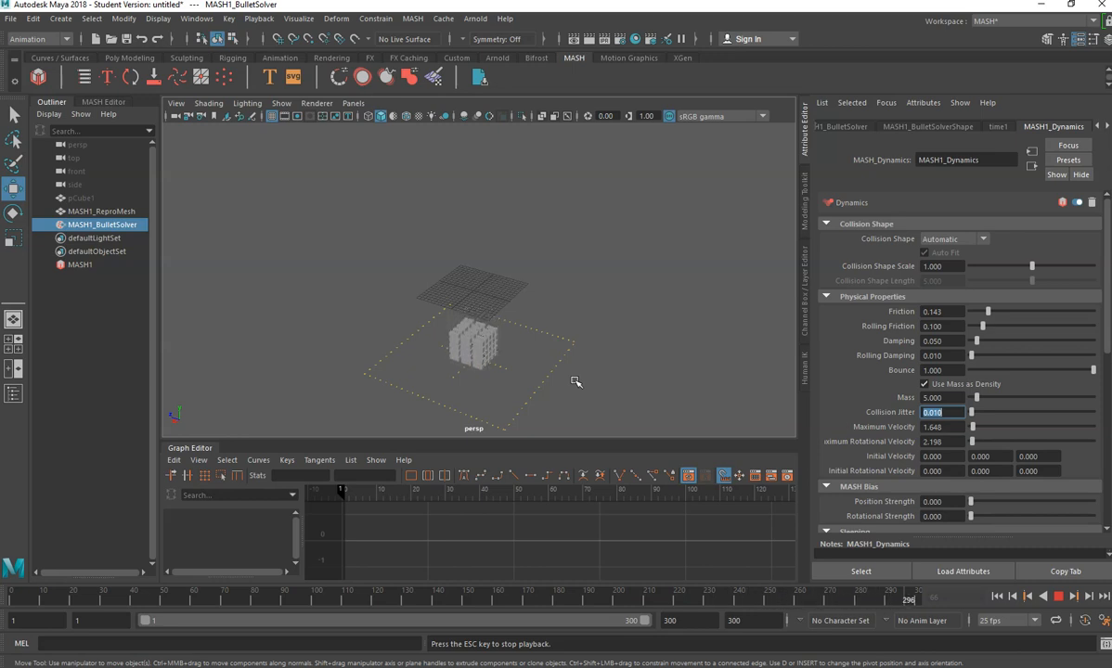
pyautogui.click(1061, 598)
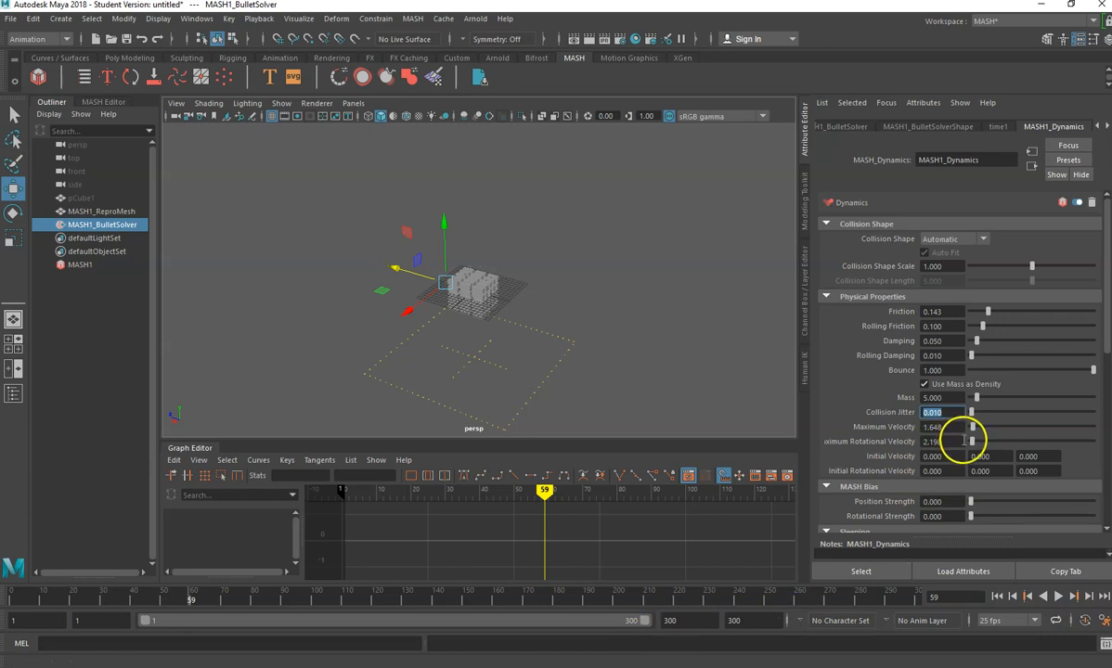
# Raise Maximum Velocity to 100 and Maximum Rotational Velocity to about 120.9, and disable Use Mass as Density.
pyautogui.moveTo(972, 428); pyautogui.dragTo(1024, 444)
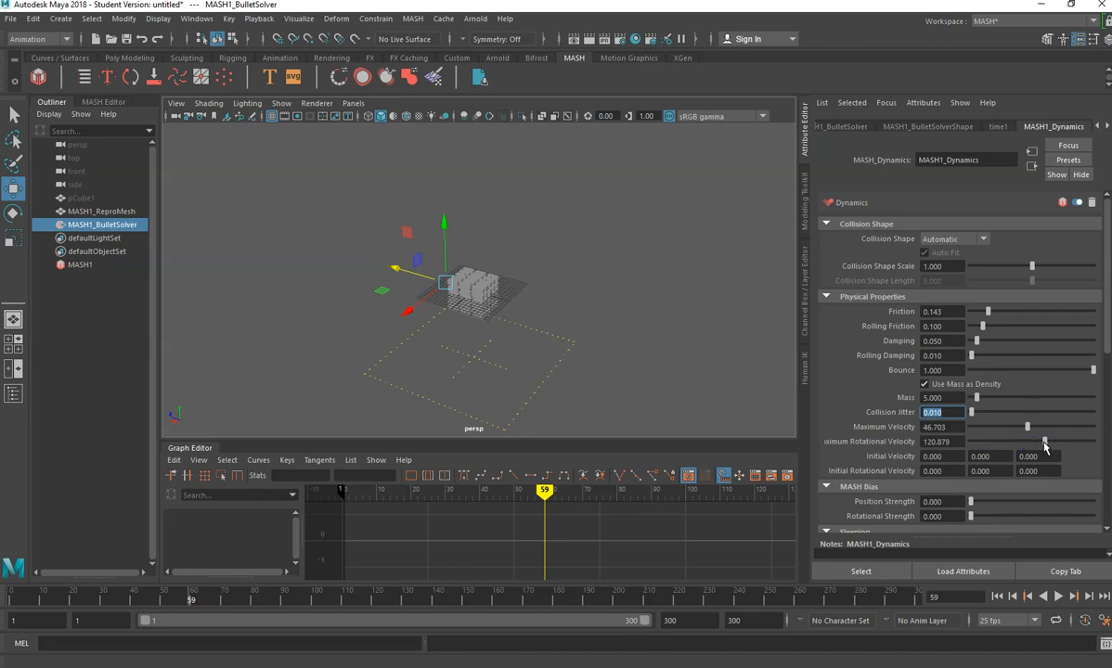
pyautogui.moveTo(1028, 427); pyautogui.dragTo(1075, 426)
pyautogui.click(924, 383)
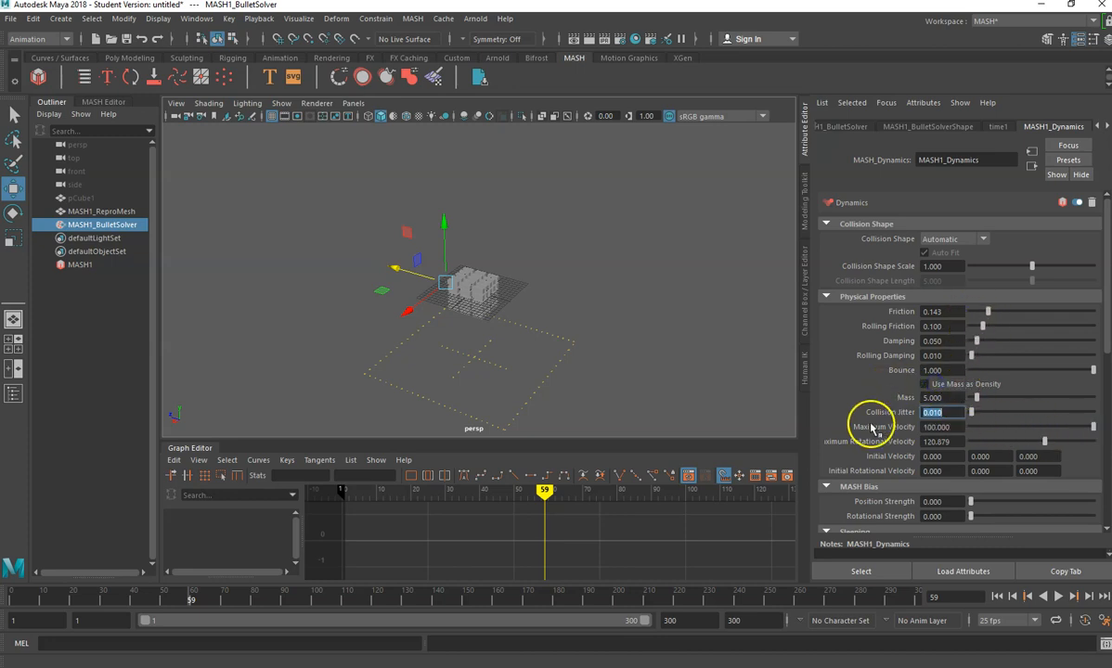
# Replay the simulation and look through the remaining MASH1_Dynamics attributes.
pyautogui.click(1060, 597)
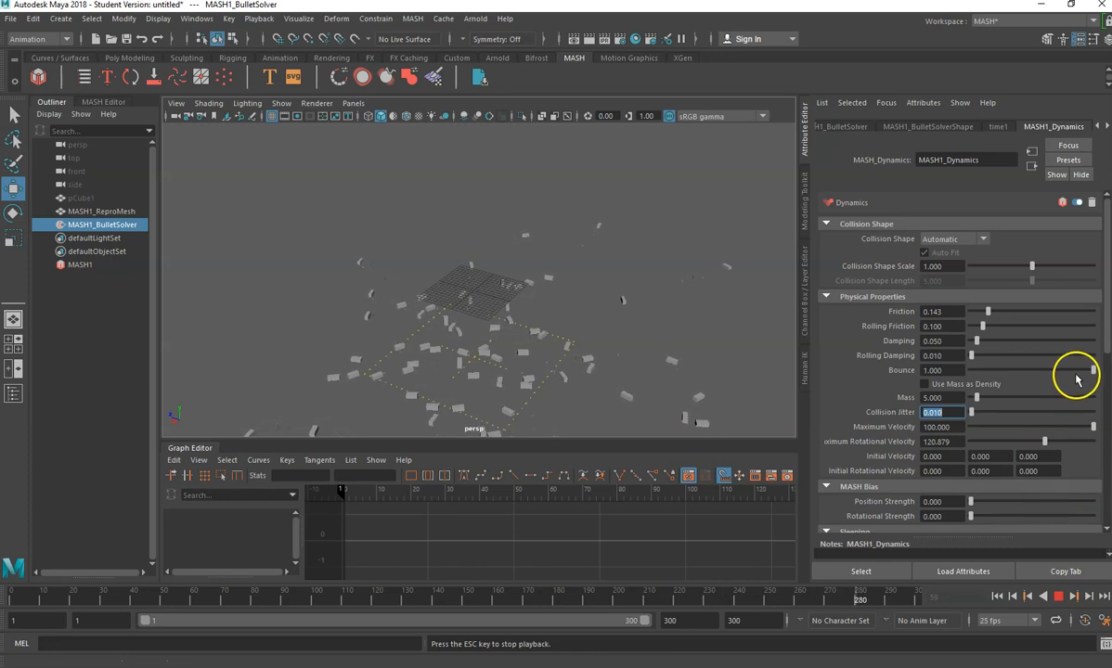
pyautogui.moveTo(1107, 307); pyautogui.dragTo(1107, 427)
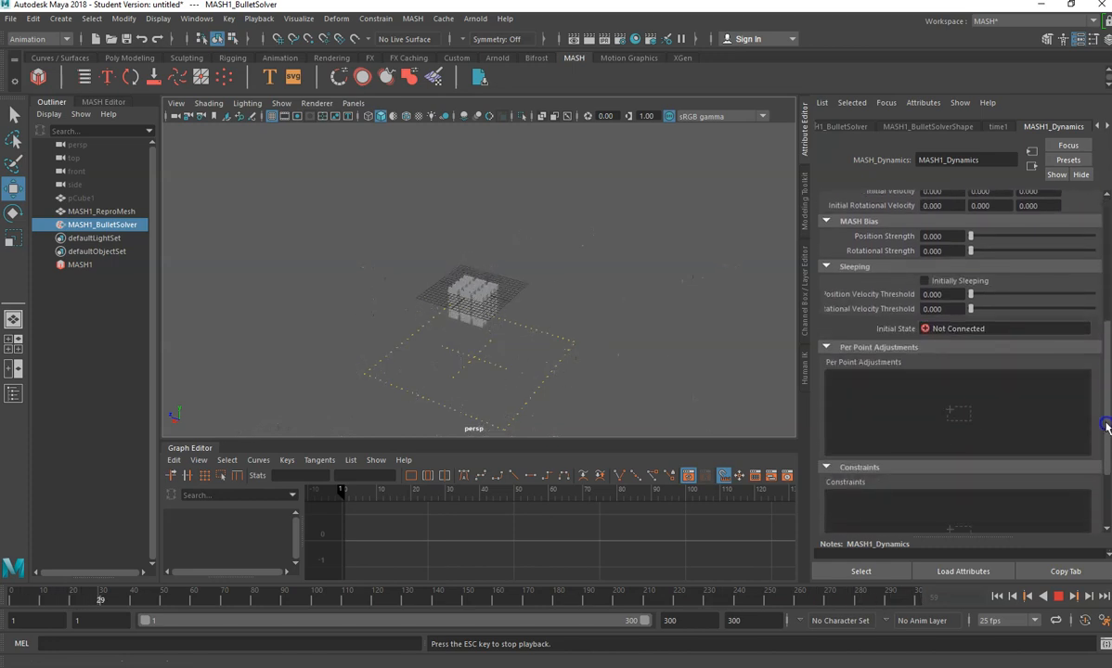
pyautogui.scroll(5, 1054, 434)
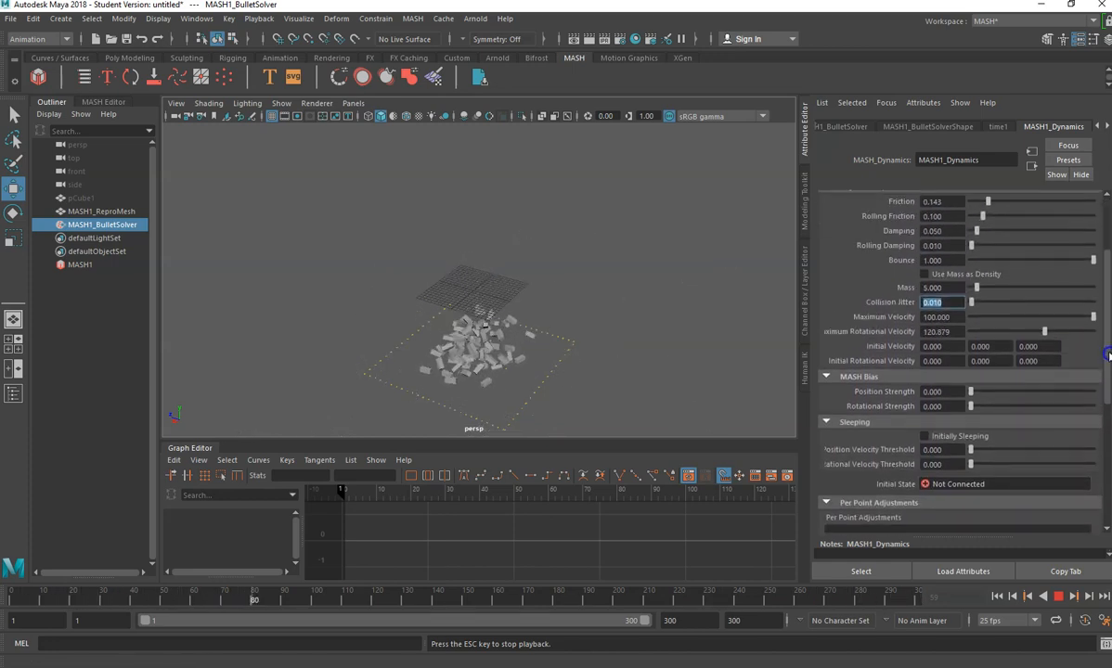
pyautogui.click(1059, 597)
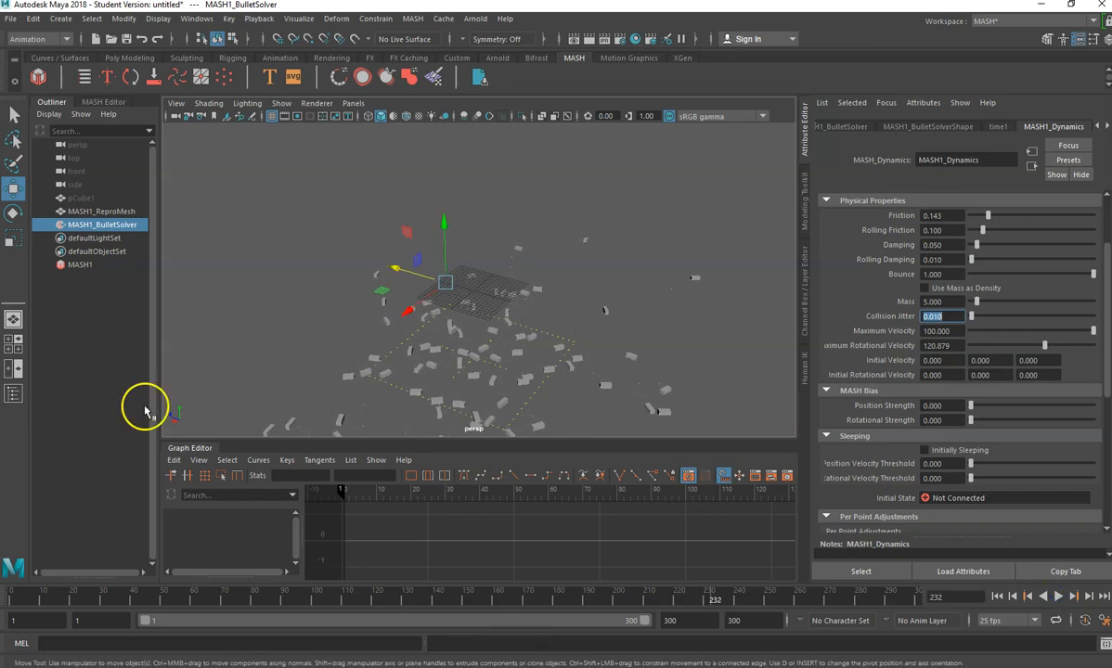
# Create a polygon sphere and move it down along Y, below the grid.
pyautogui.click(61, 19)
pyautogui.moveTo(84, 55)
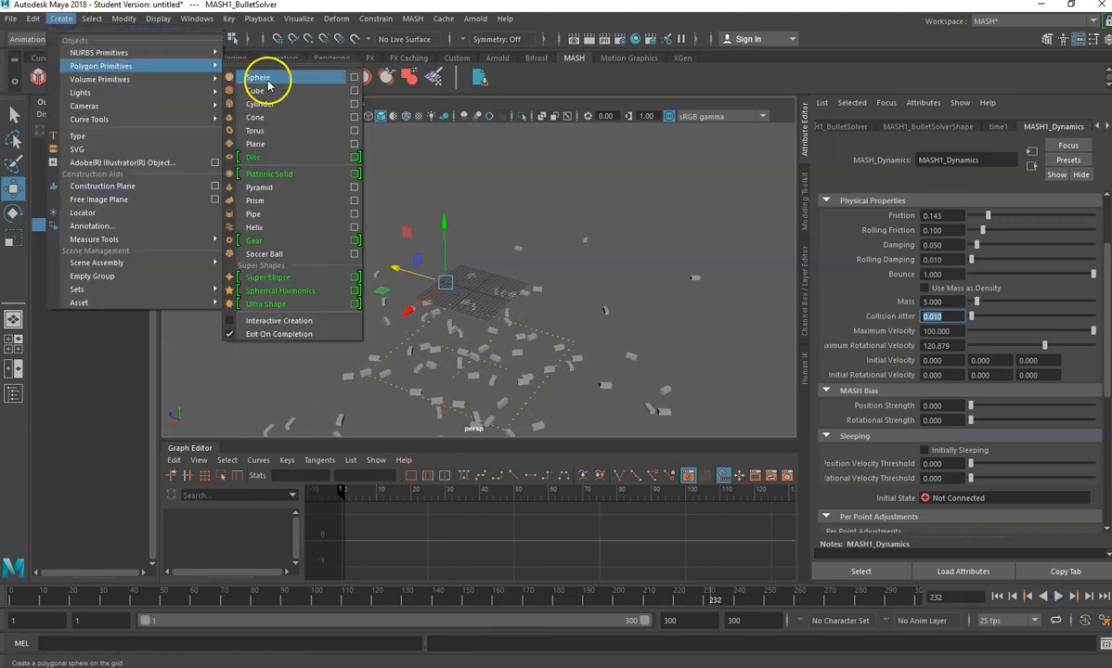
pyautogui.click(271, 72)
pyautogui.keyDown('alt'); pyautogui.moveTo(462, 375); pyautogui.dragTo(508, 340); pyautogui.keyUp('alt')
pyautogui.moveTo(476, 245); pyautogui.dragTo(475, 279)
# Scale up the sphere beneath the cube grid and raise it to about -15.7 along Y.
pyautogui.keyDown('alt'); pyautogui.moveTo(542, 325); pyautogui.dragTo(490, 355); pyautogui.keyUp('alt')
pyautogui.press('r')
pyautogui.moveTo(544, 331); pyautogui.dragTo(544, 331)
pyautogui.keyDown('alt'); pyautogui.moveTo(495, 430); pyautogui.dragTo(541, 419); pyautogui.keyUp('alt')
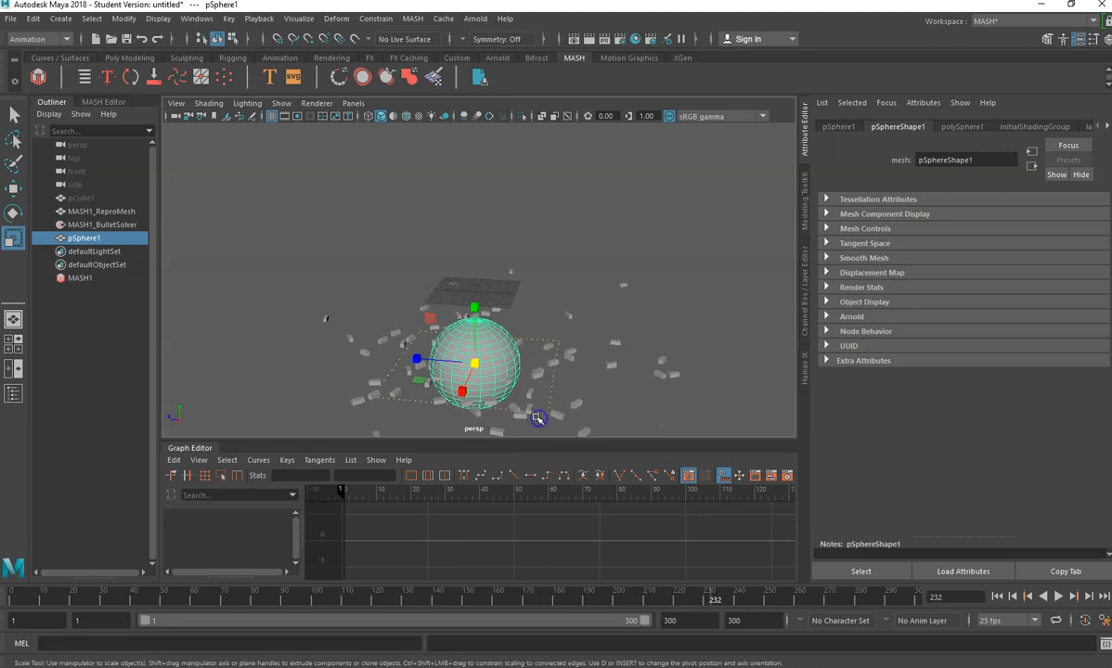
pyautogui.press('w')
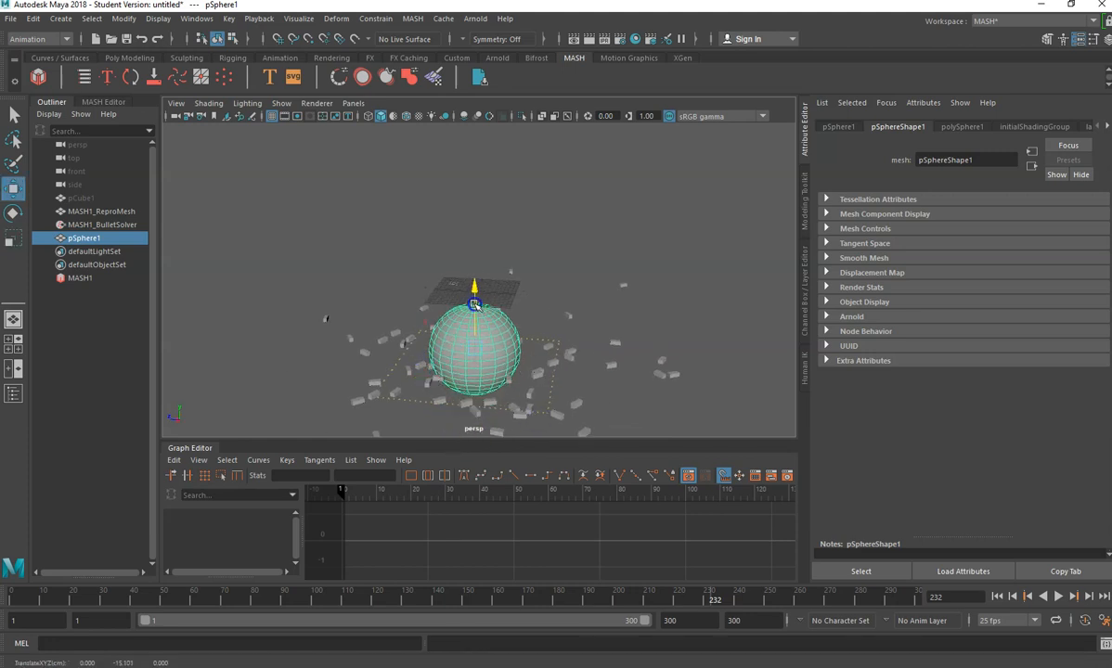
pyautogui.keyDown('alt'); pyautogui.moveTo(553, 389); pyautogui.dragTo(518, 347); pyautogui.keyUp('alt')
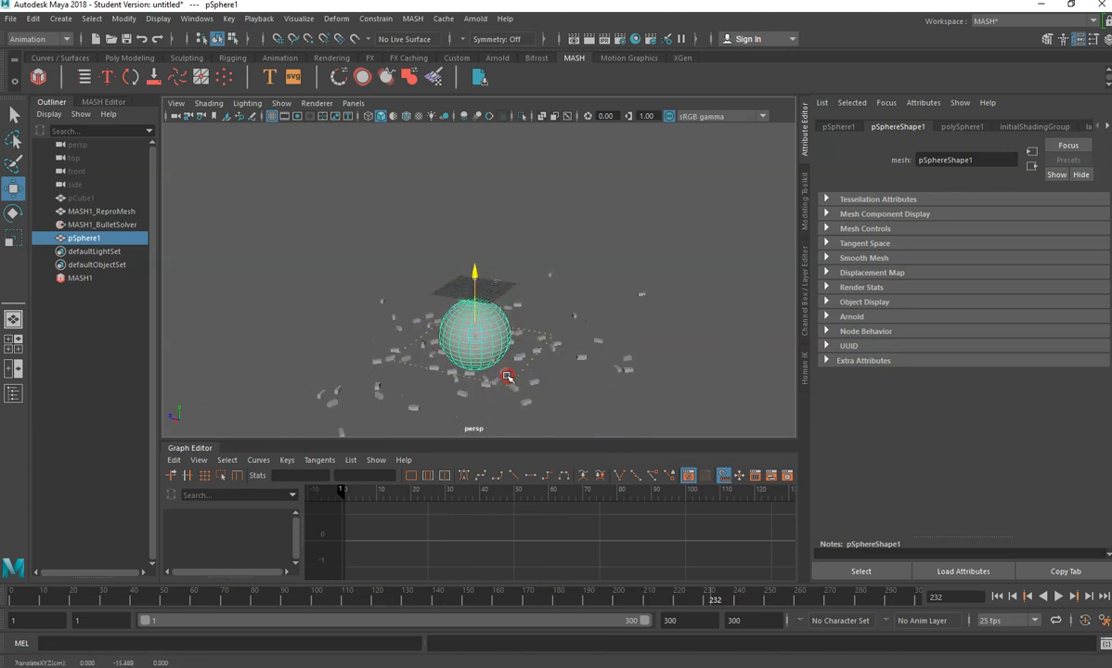
# Return to frame 1 and add pSphere1 to the Collider Objects of MASH1_BulletSolver.
pyautogui.click(996, 597)
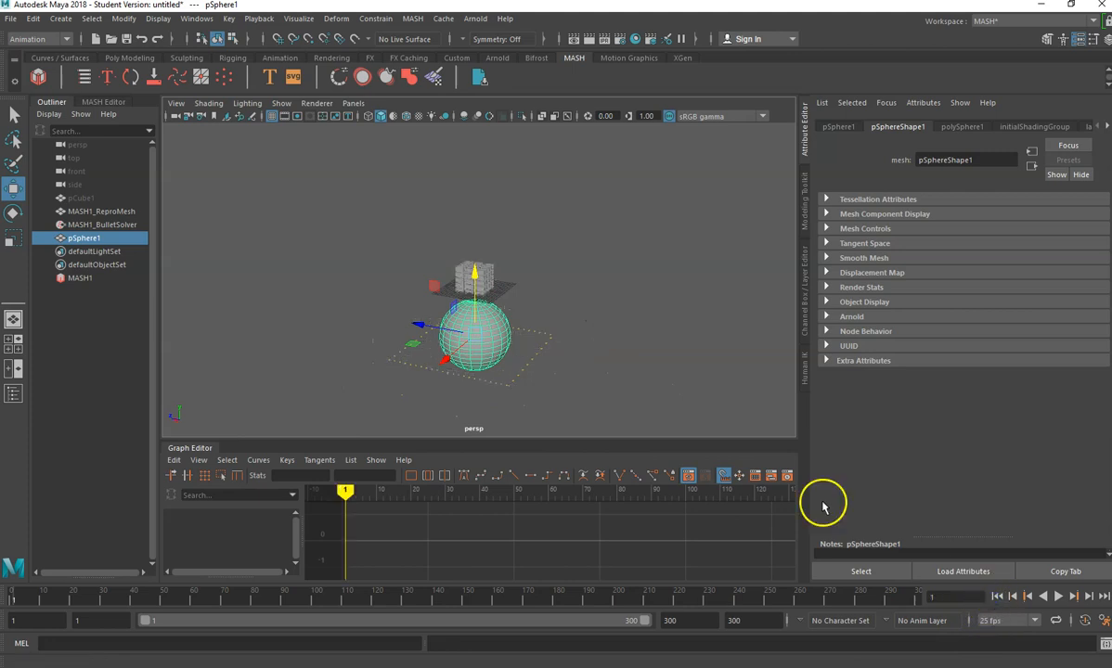
pyautogui.keyDown('alt'); pyautogui.moveTo(648, 419); pyautogui.dragTo(552, 371); pyautogui.keyUp('alt')
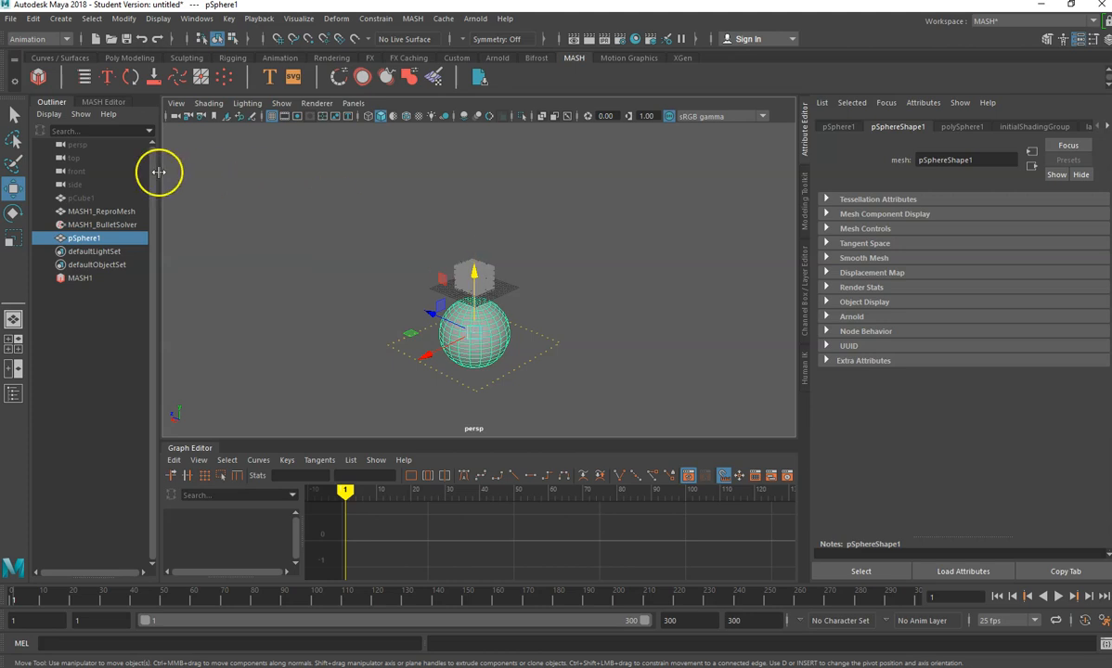
pyautogui.click(86, 226)
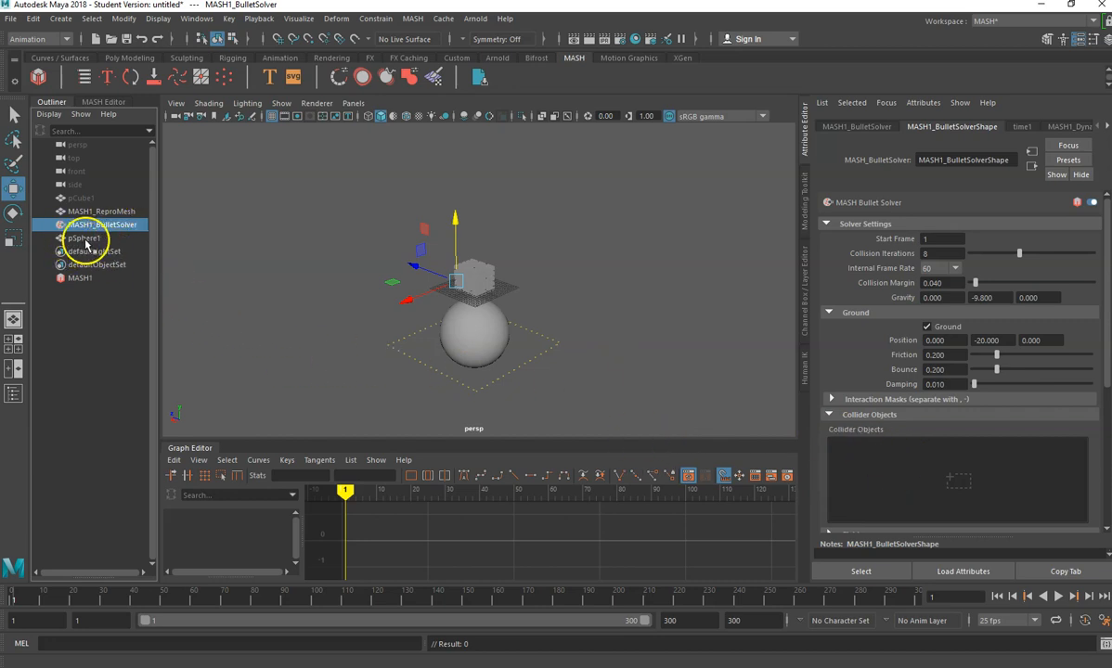
pyautogui.moveTo(82, 240); pyautogui.dragTo(960, 490, button='middle')
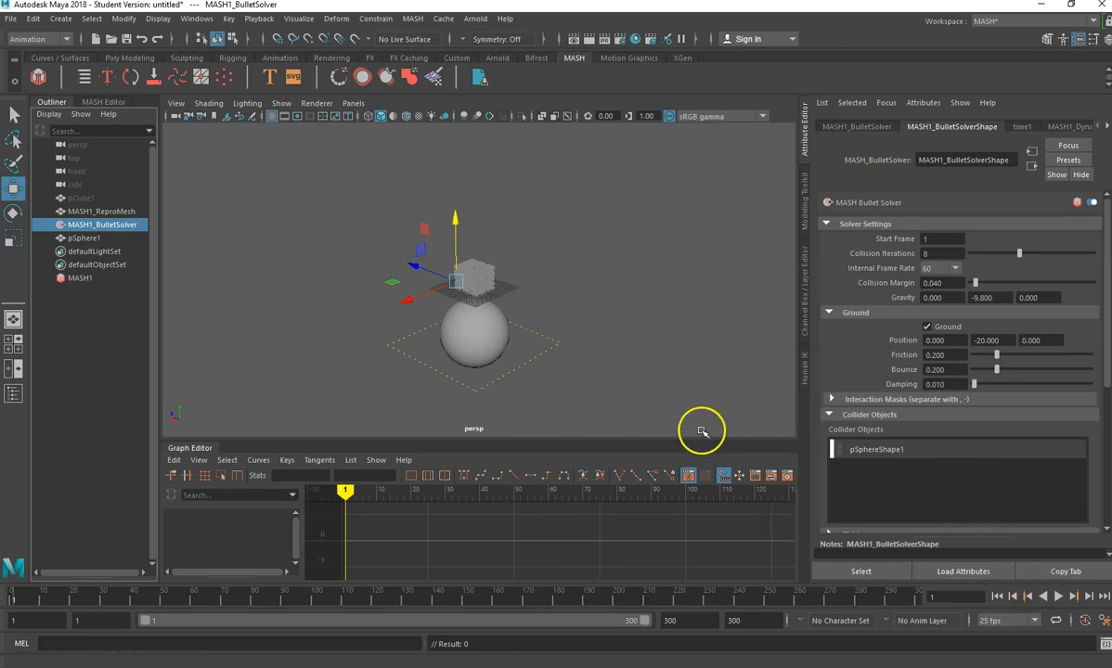
# Play the simulation to watch the cubes collide with the sphere, and rewind to frame 1.
pyautogui.click(666, 365)
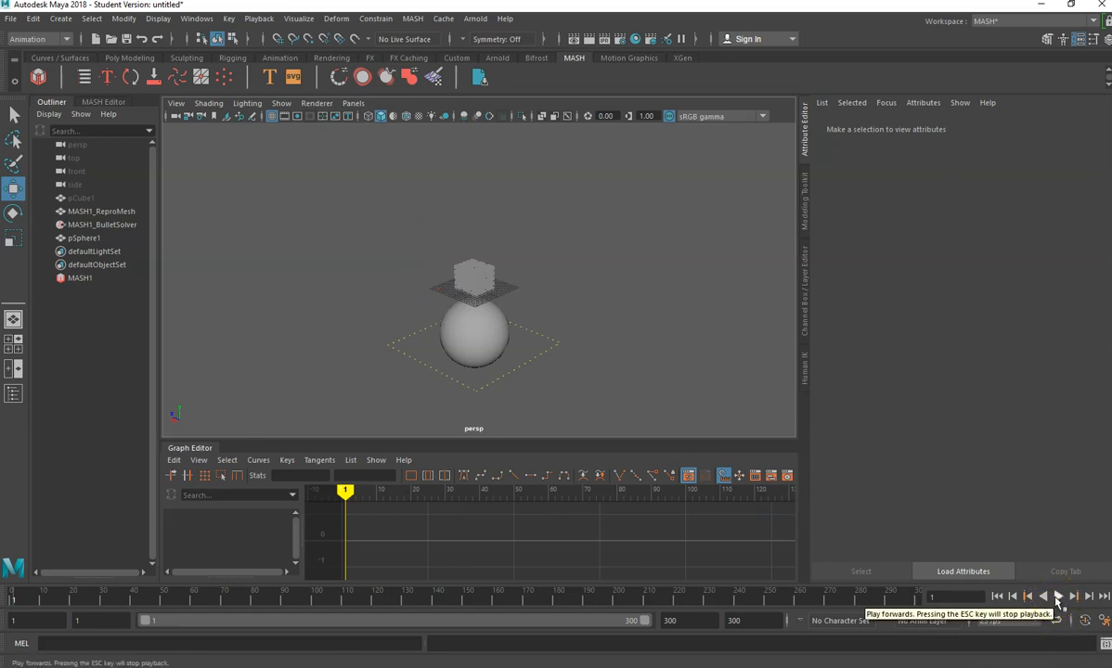
pyautogui.click(1058, 597)
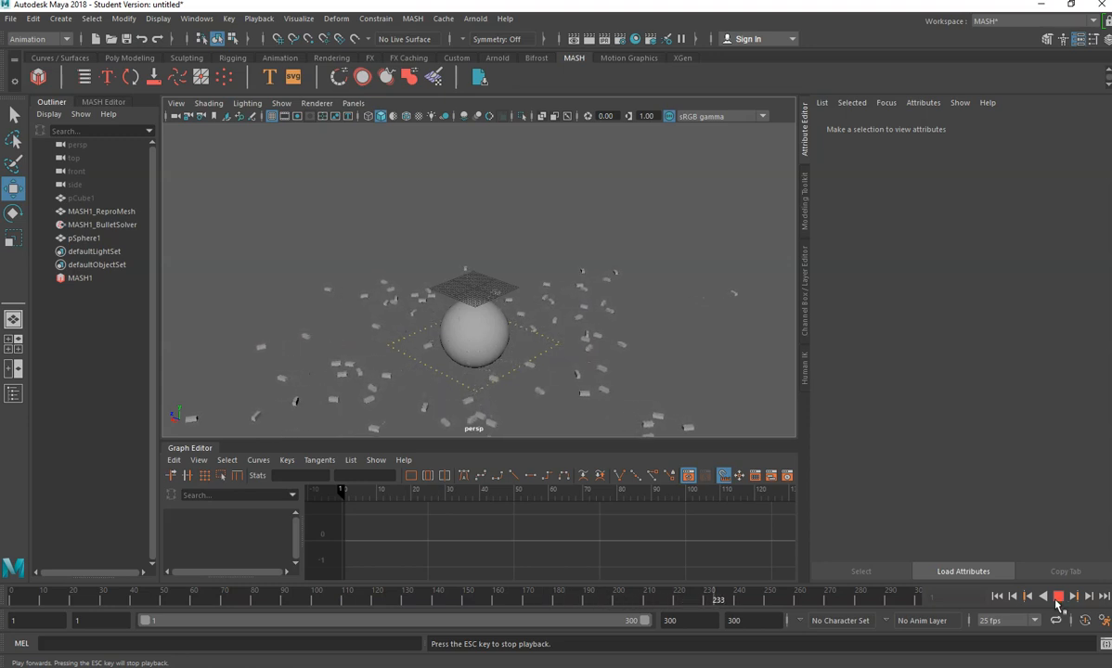
pyautogui.click(1057, 599)
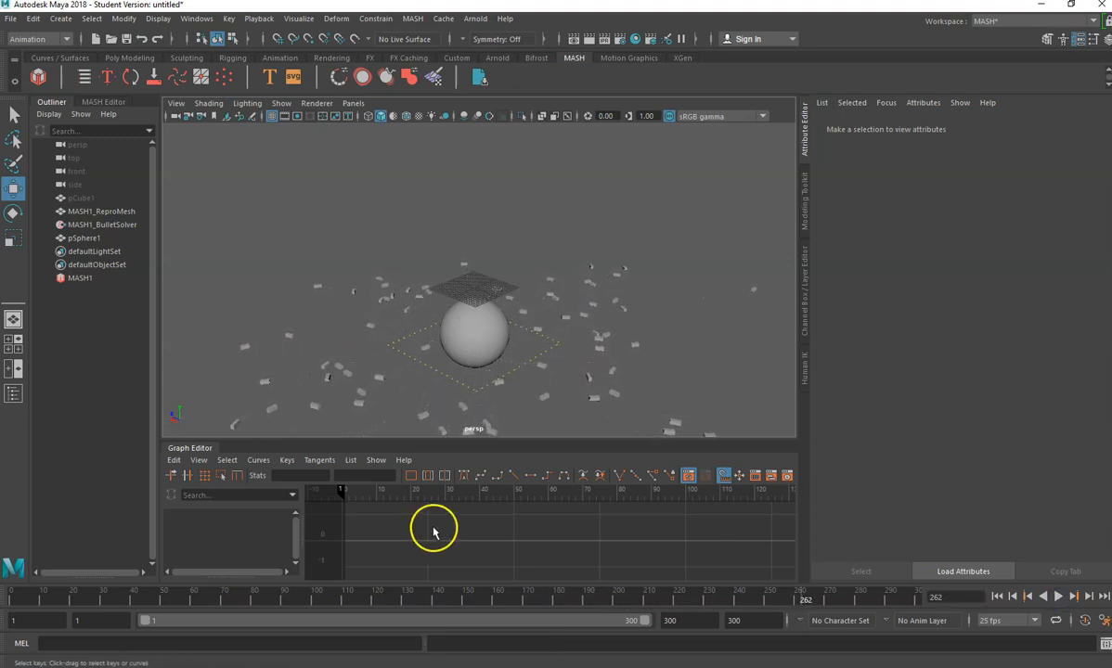
pyautogui.click(999, 601)
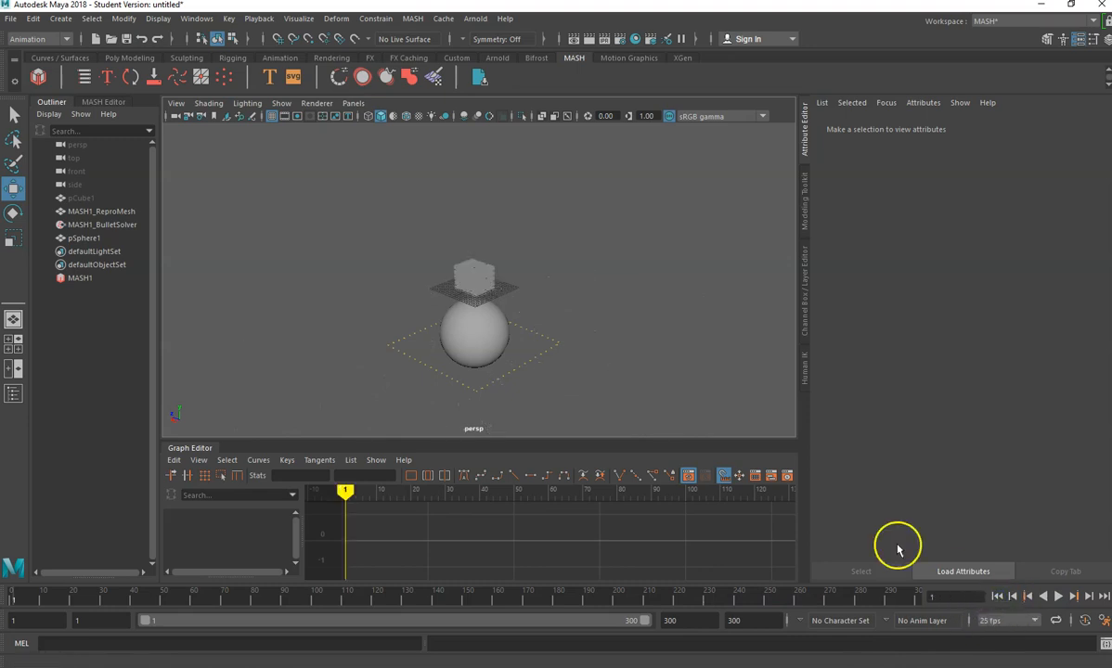
# Move the sphere along Z until it is beside the cube grid and key it at frame 1.
pyautogui.keyDown('alt'); pyautogui.moveTo(523, 390); pyautogui.dragTo(532, 353, button='middle'); pyautogui.keyUp('alt')
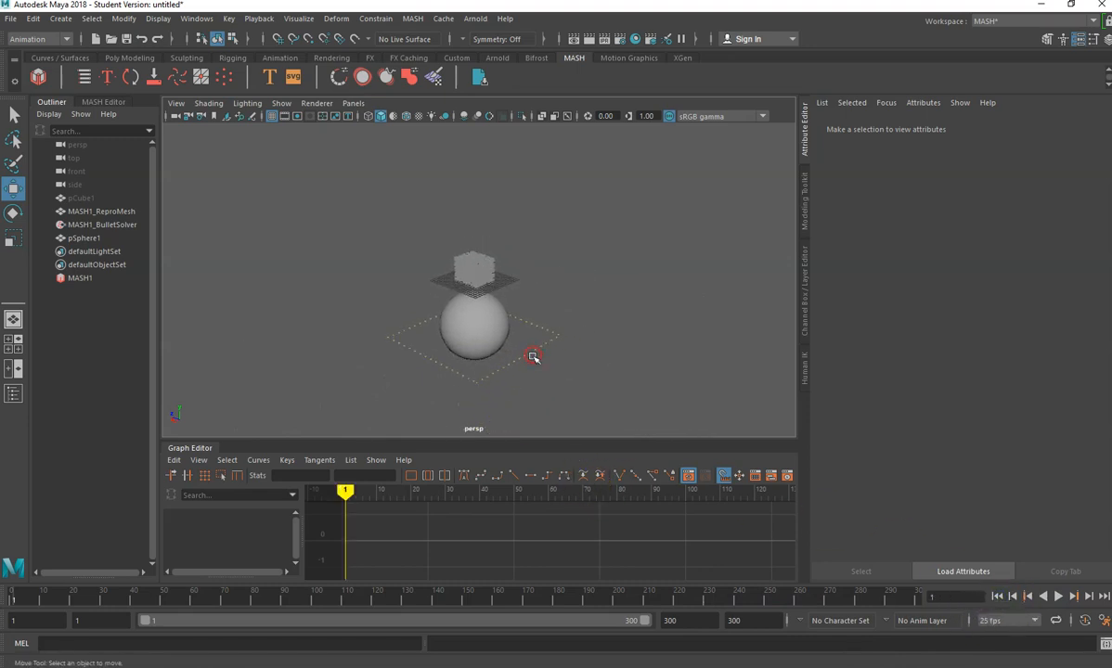
pyautogui.click(469, 316)
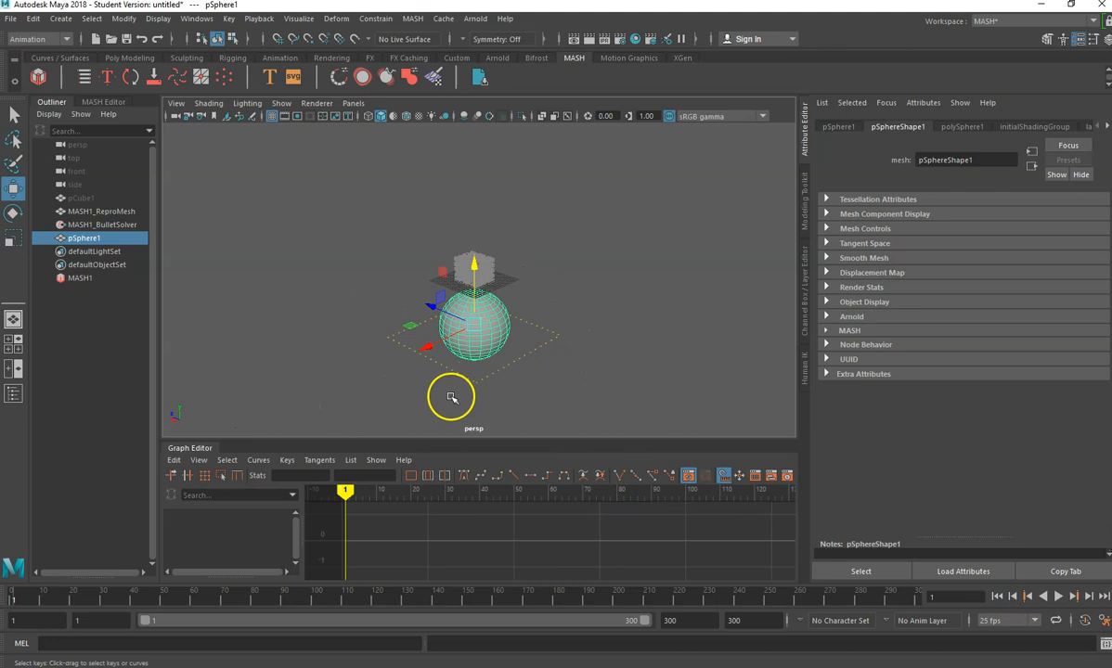
pyautogui.moveTo(435, 306); pyautogui.dragTo(336, 299)
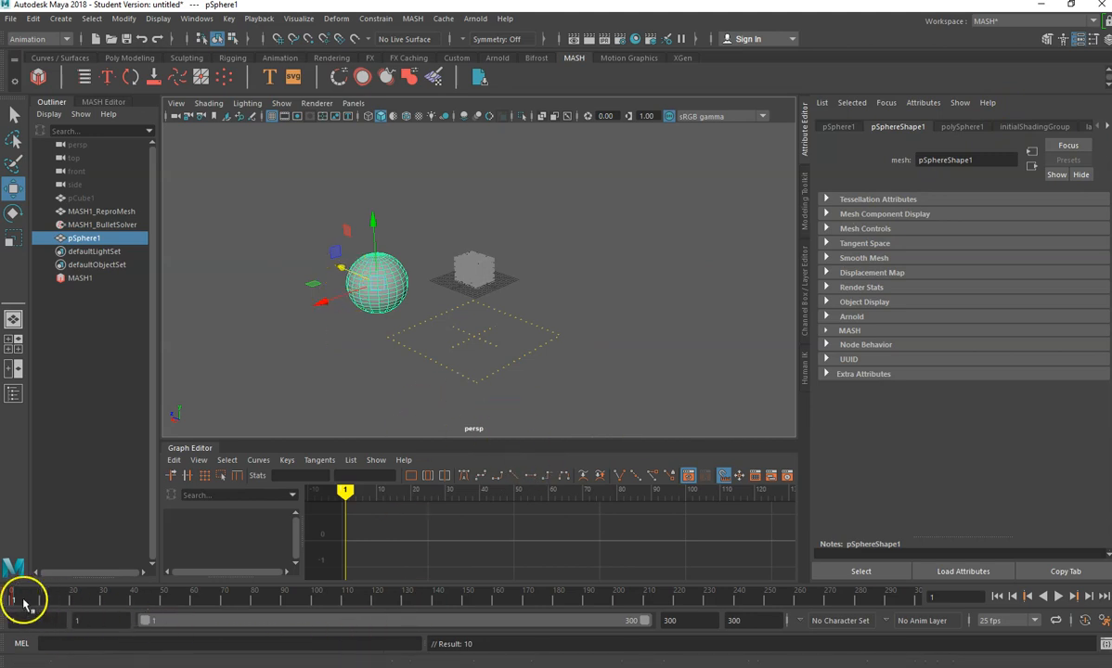
# At frame 24, move the sphere along Z past the opposite side of the cube grid and key it.
pyautogui.moveTo(23, 603); pyautogui.dragTo(83, 595)
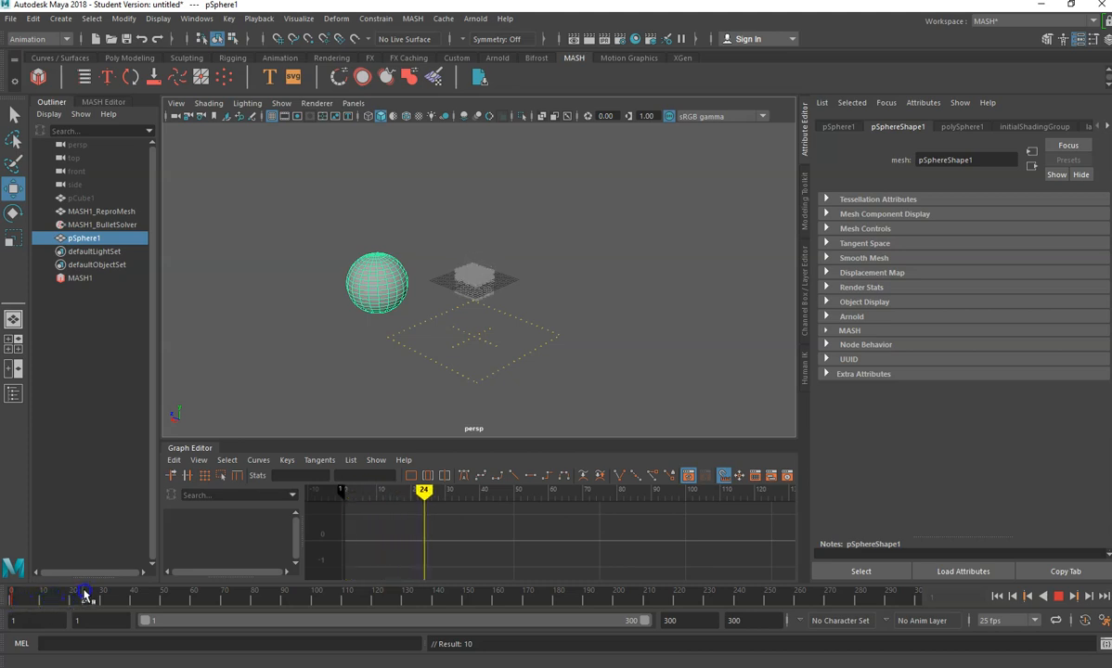
pyautogui.moveTo(341, 268); pyautogui.dragTo(432, 308)
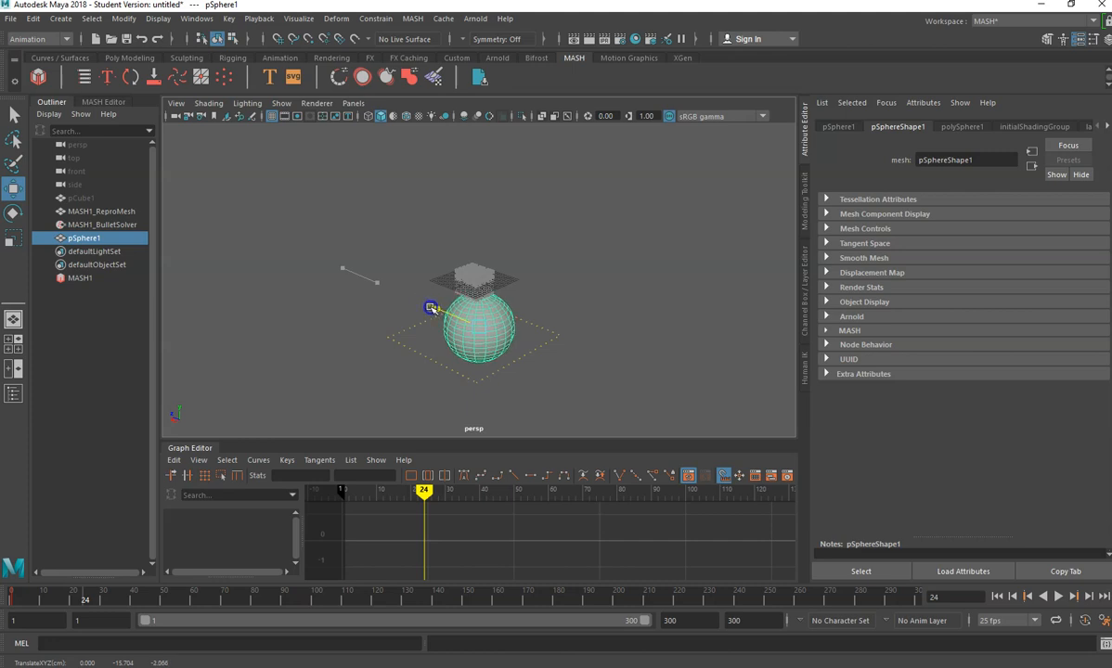
pyautogui.moveTo(440, 313); pyautogui.dragTo(563, 357)
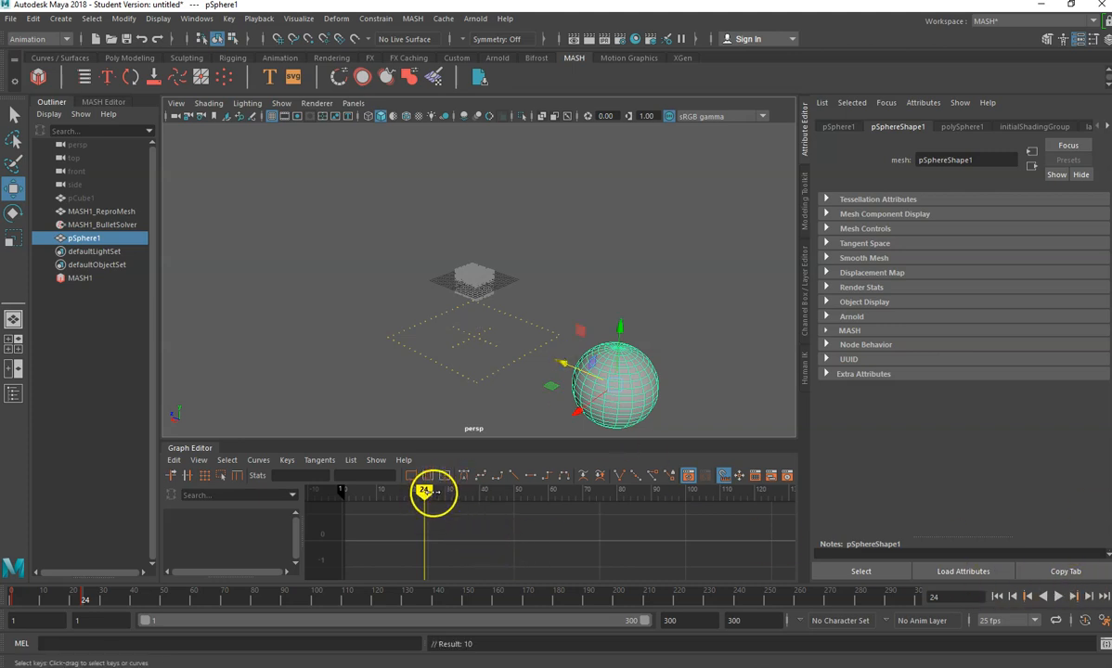
# Rewind and play the animation to check the sphere's pass beneath the falling cubes.
pyautogui.moveTo(424, 491); pyautogui.dragTo(263, 508)
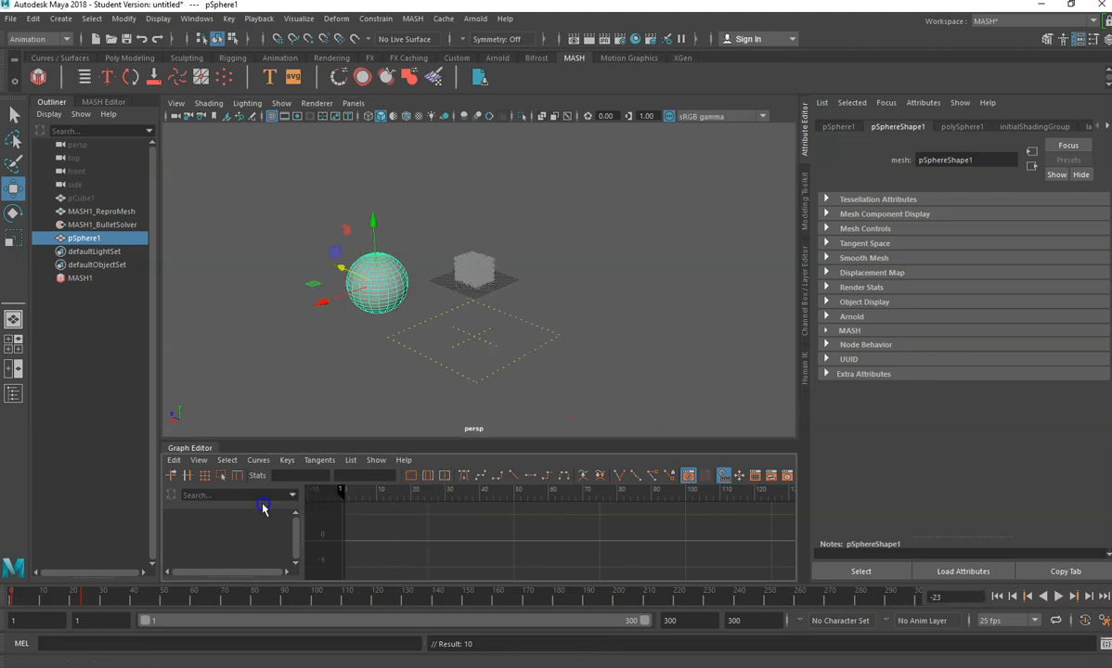
pyautogui.click(1060, 596)
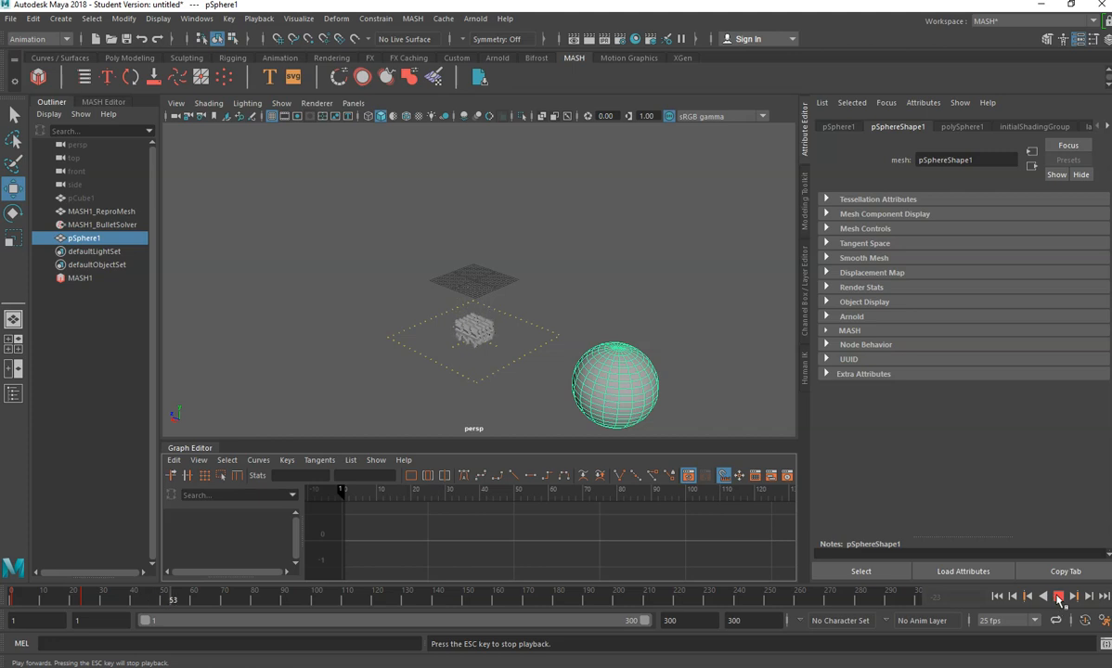
pyautogui.click(1059, 597)
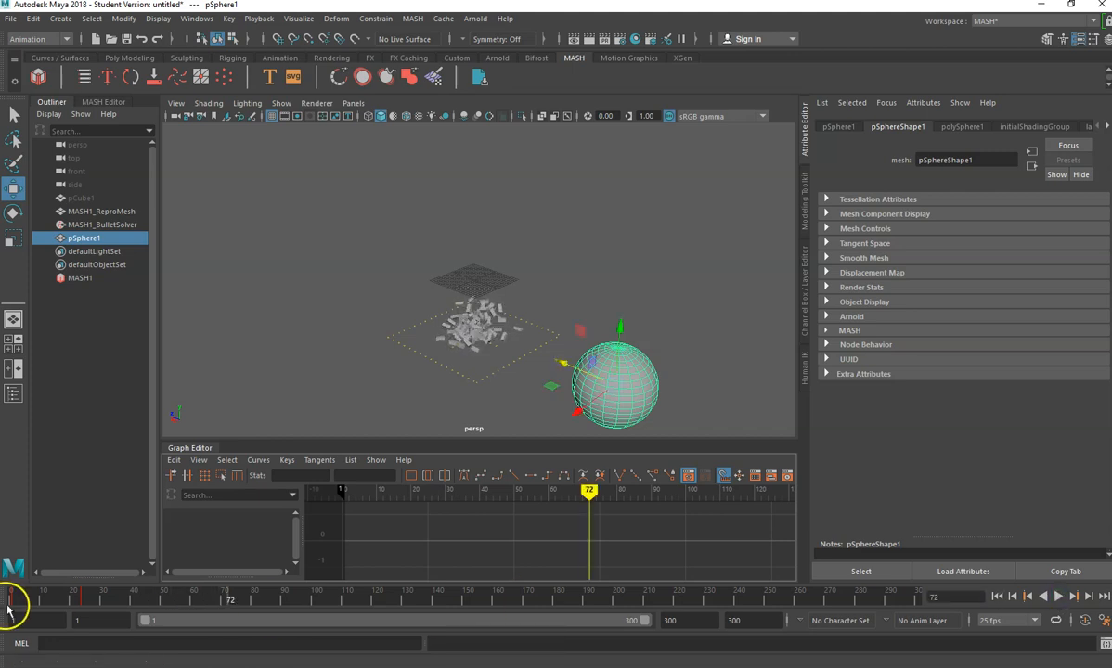
# Undo the last changes to the sphere's animation at frame 24.
pyautogui.hotkey('ctrl', 'z')
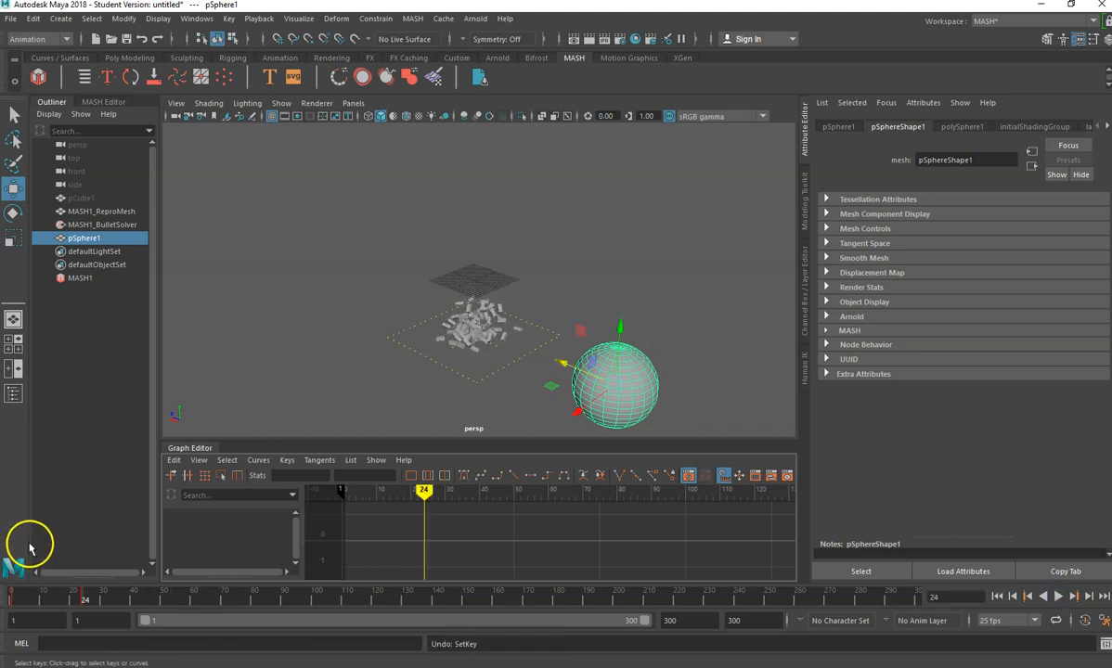
pyautogui.hotkey('ctrl', 'z')
pyautogui.moveTo(99, 604); pyautogui.dragTo(79, 605)
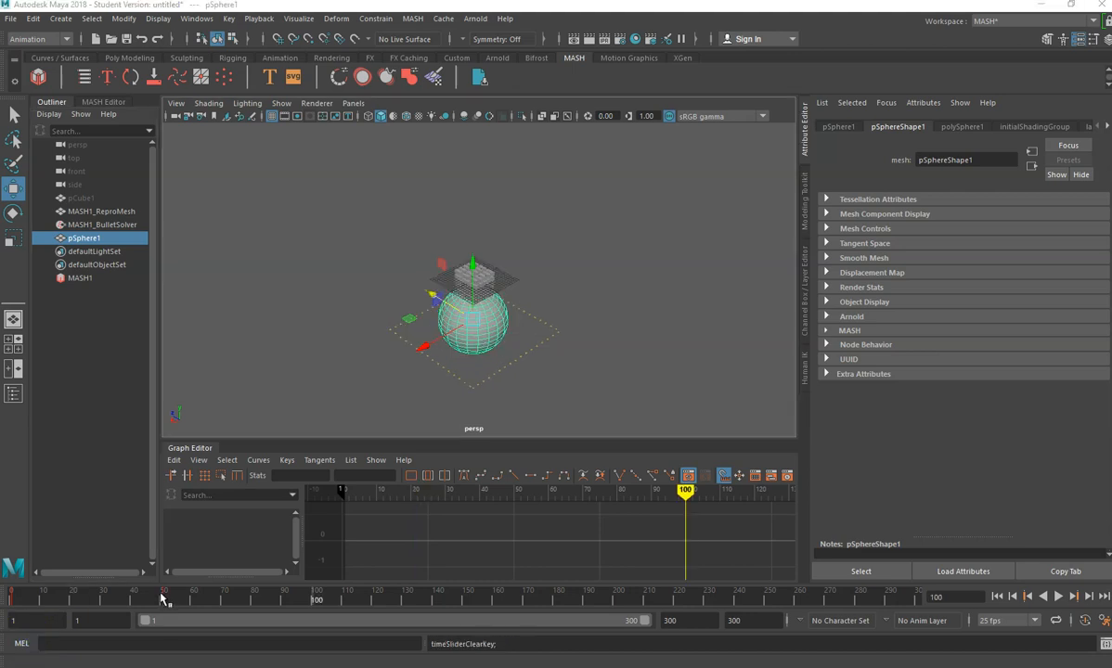
# Delete the sphere's keyframes at frame 50 and frame 1.
pyautogui.click(163, 599)
pyautogui.rightClick(163, 597)
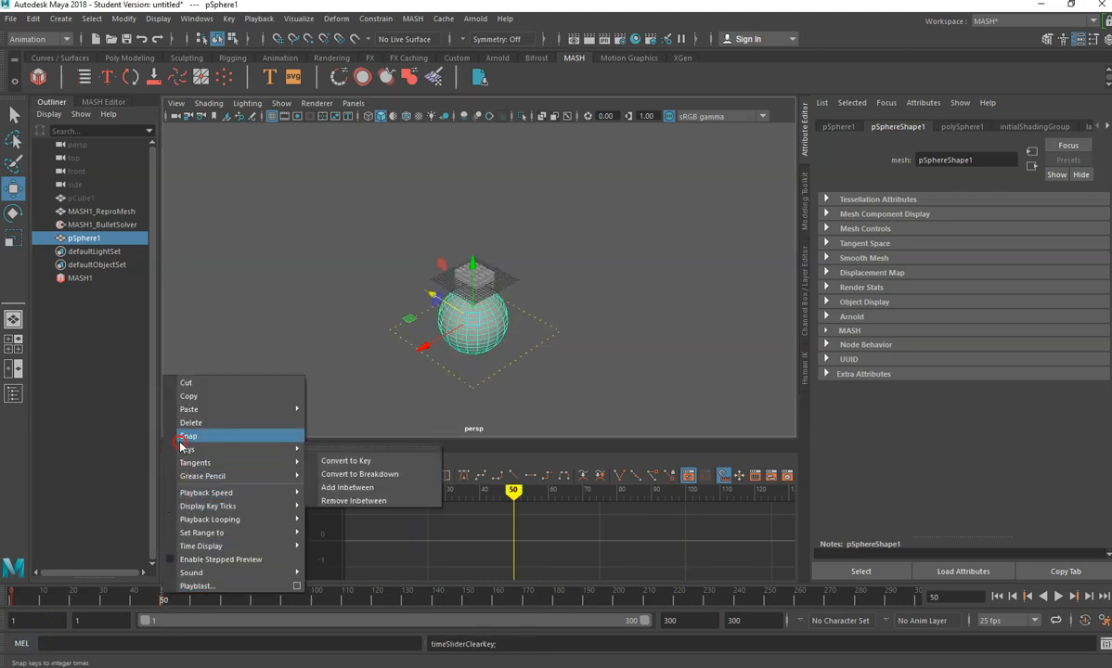
pyautogui.click(187, 425)
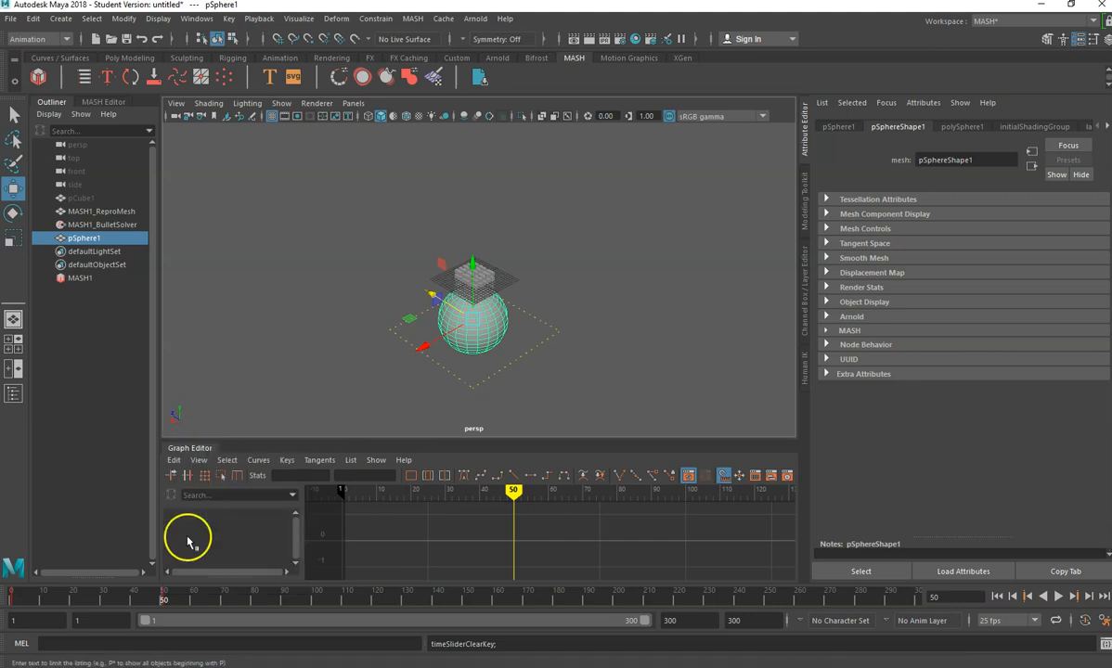
pyautogui.rightClick(164, 597)
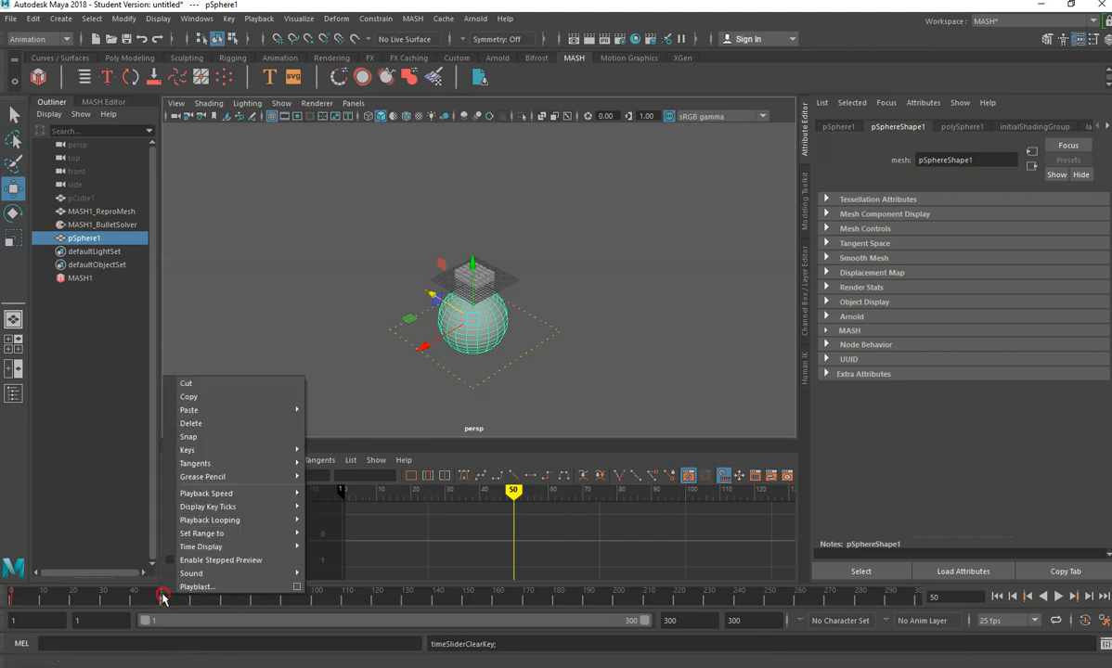
pyautogui.click(203, 397)
pyautogui.click(161, 597)
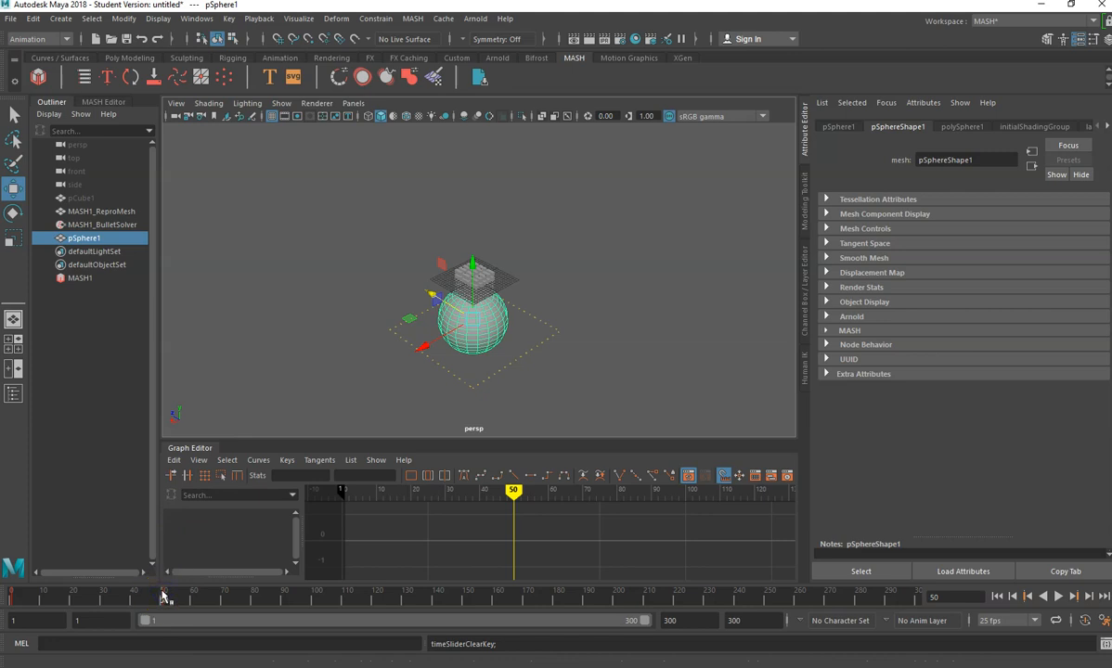
pyautogui.rightClick(164, 597)
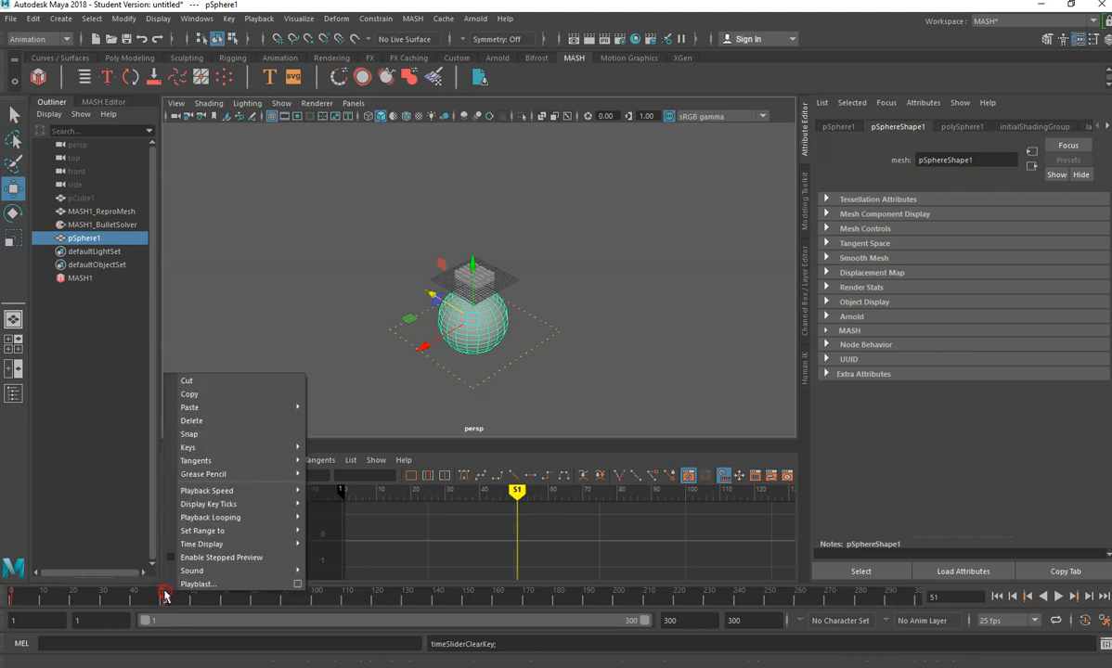
pyautogui.click(186, 421)
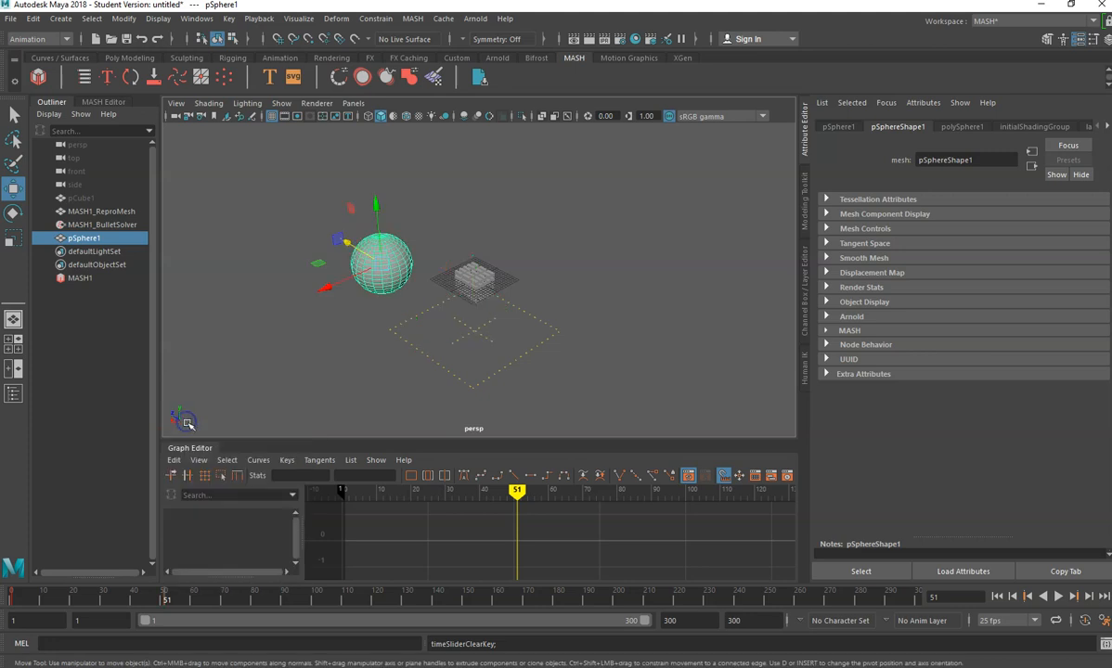
pyautogui.click(13, 597)
pyautogui.rightClick(12, 596)
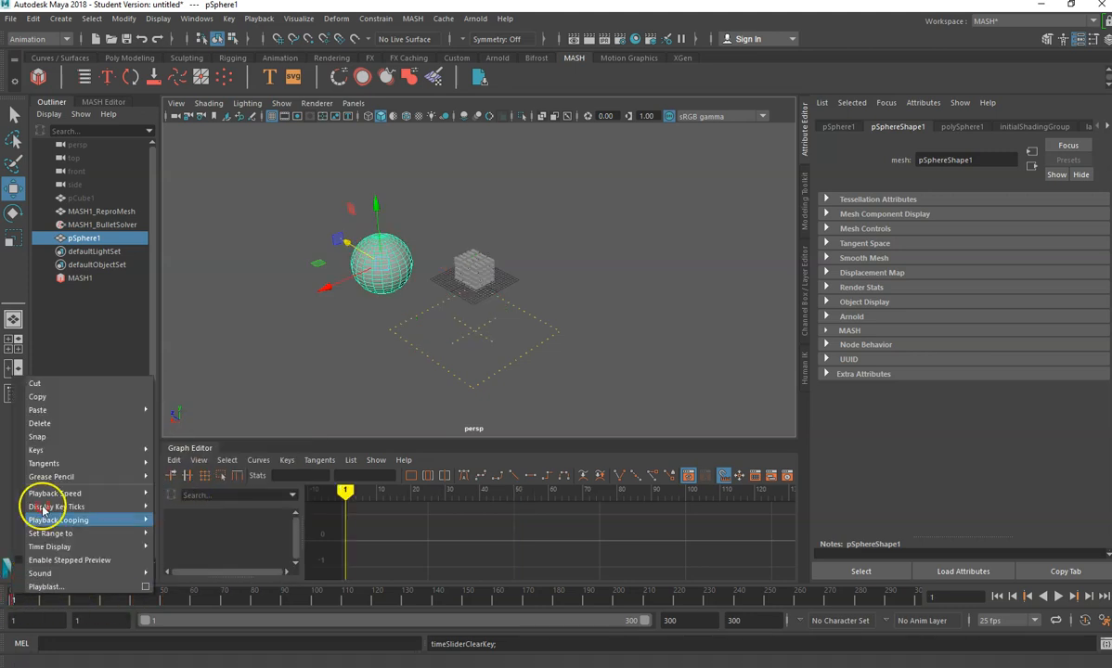
pyautogui.click(53, 425)
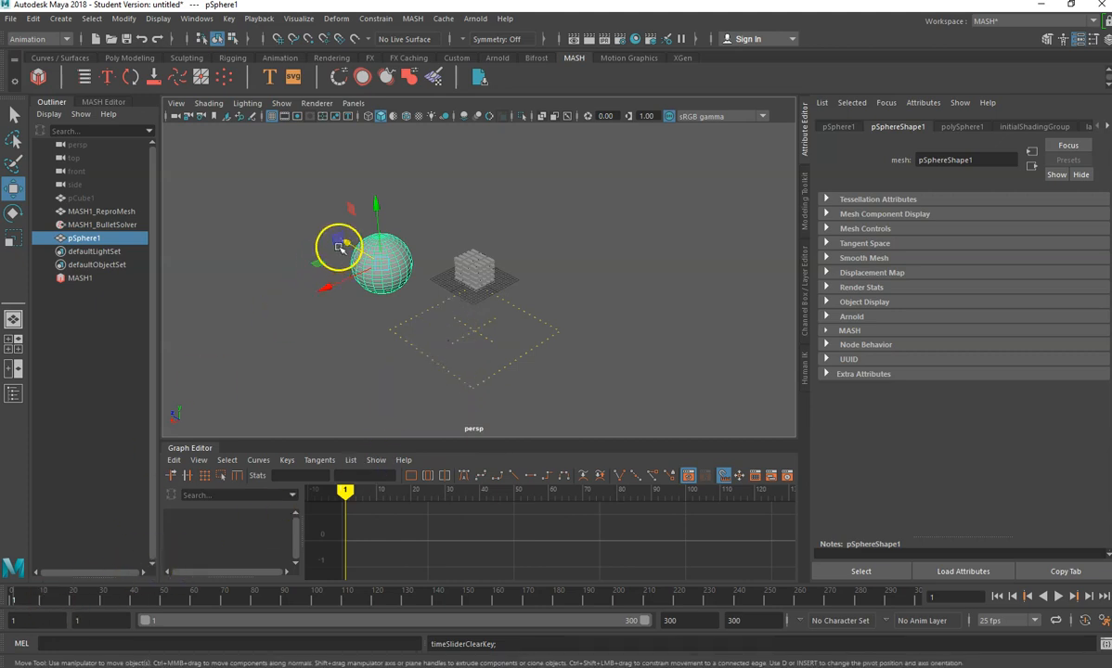
# Key the sphere beside the cube grid at frame 1 and beneath the grid at frame 50, undoing the stray free move.
pyautogui.click(345, 494)
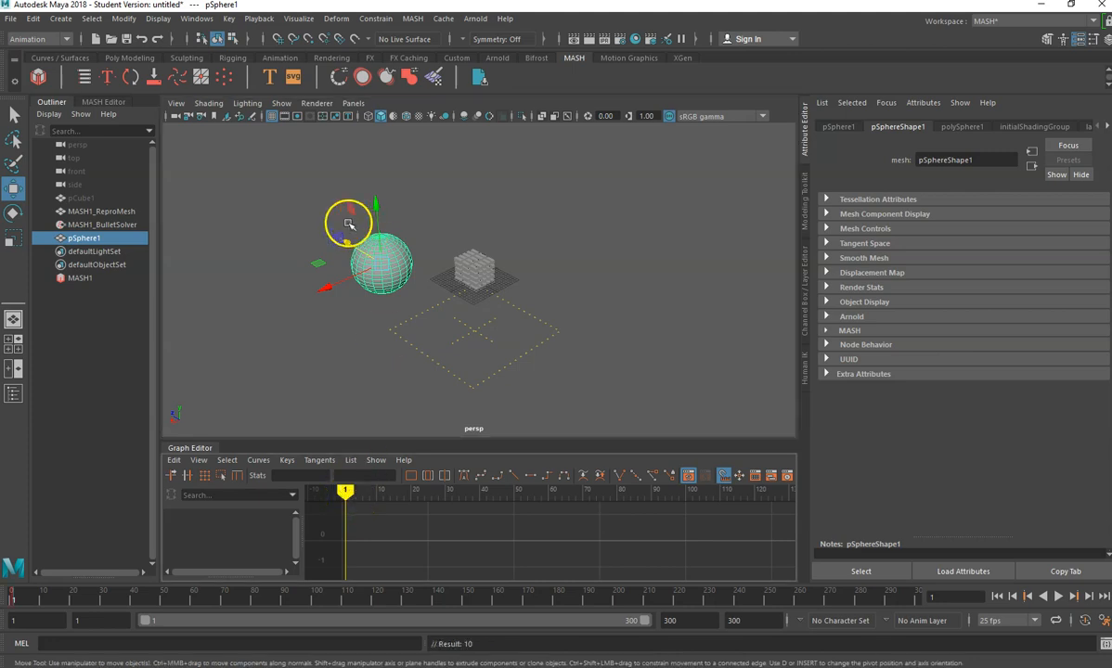
pyautogui.moveTo(346, 243); pyautogui.dragTo(442, 278)
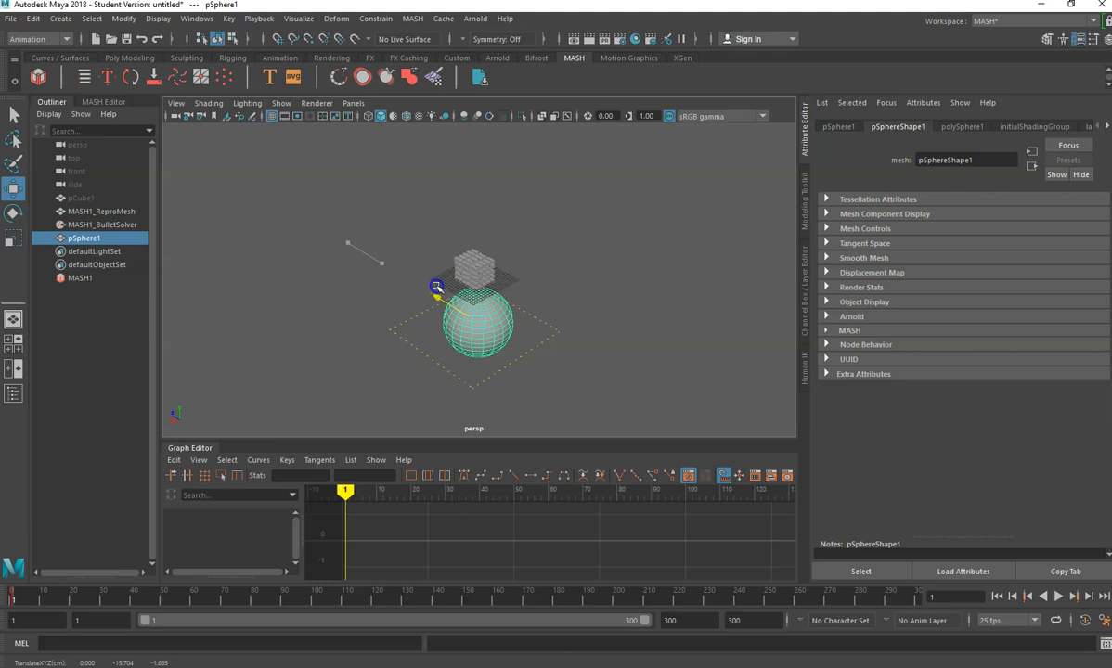
pyautogui.moveTo(342, 489); pyautogui.dragTo(514, 492)
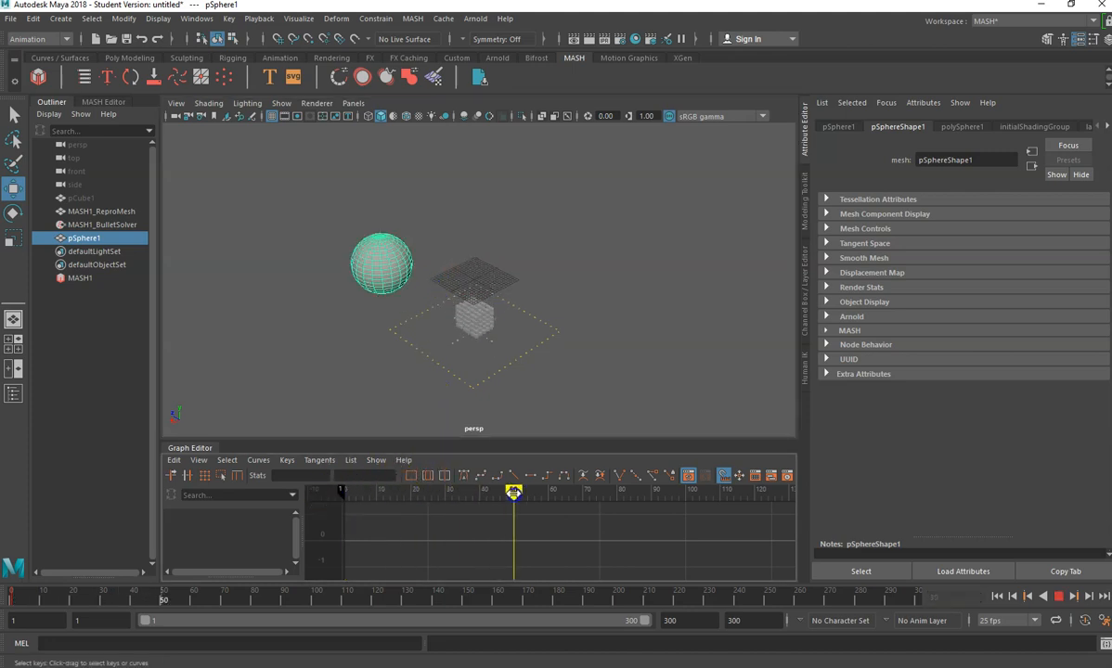
pyautogui.moveTo(348, 244); pyautogui.dragTo(435, 293)
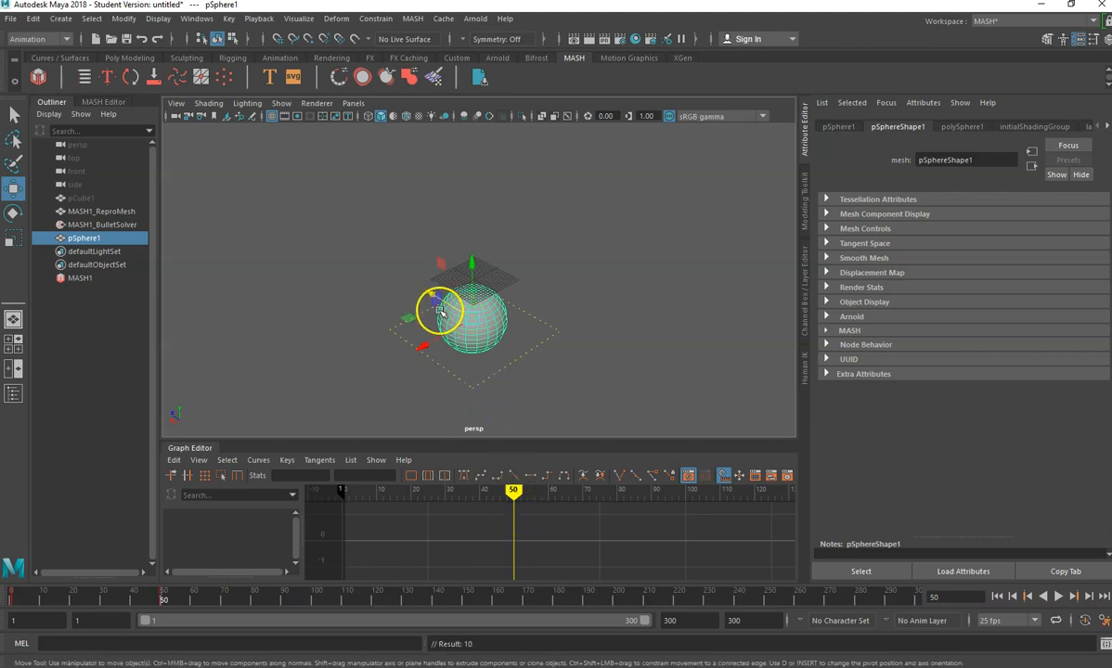
pyautogui.moveTo(436, 299); pyautogui.dragTo(501, 364)
pyautogui.hotkey('ctrl', 'z')
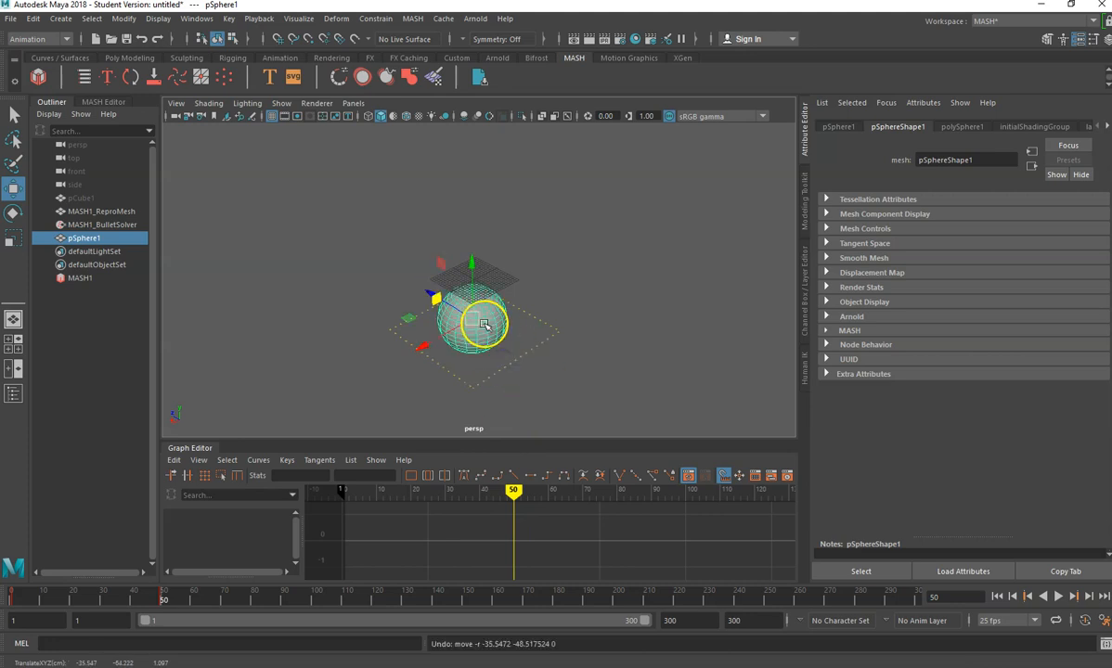
# Nudge the sphere beneath the grid at frame 50, then key it well away from the grid and falling cubes at frame 100.
pyautogui.moveTo(435, 293)
pyautogui.mouseDown()
pyautogui.moveTo(472, 317)
pyautogui.moveTo(435, 285)
pyautogui.mouseUp()
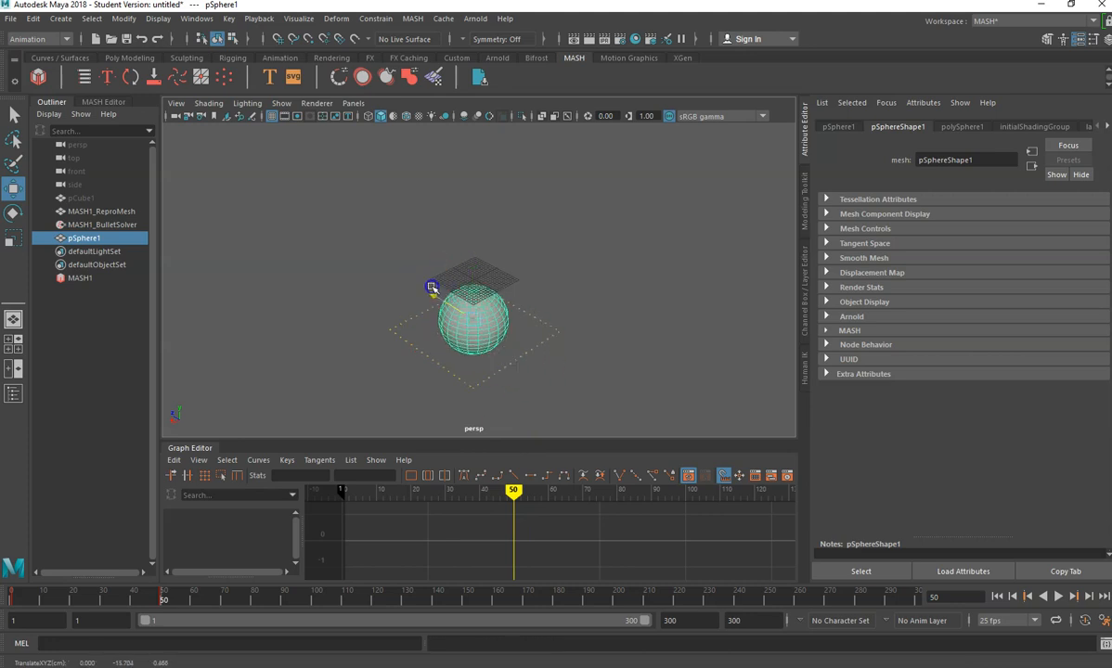
pyautogui.moveTo(513, 491)
pyautogui.mouseDown()
pyautogui.moveTo(701, 490)
pyautogui.moveTo(686, 491)
pyautogui.mouseUp()
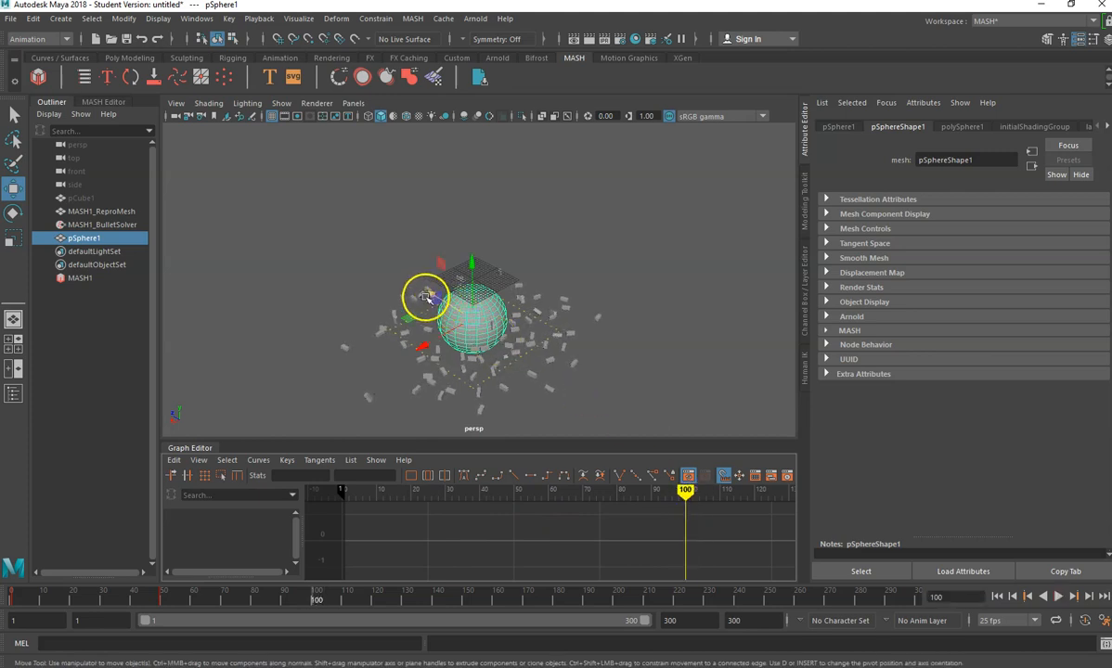
pyautogui.moveTo(429, 295); pyautogui.dragTo(579, 353)
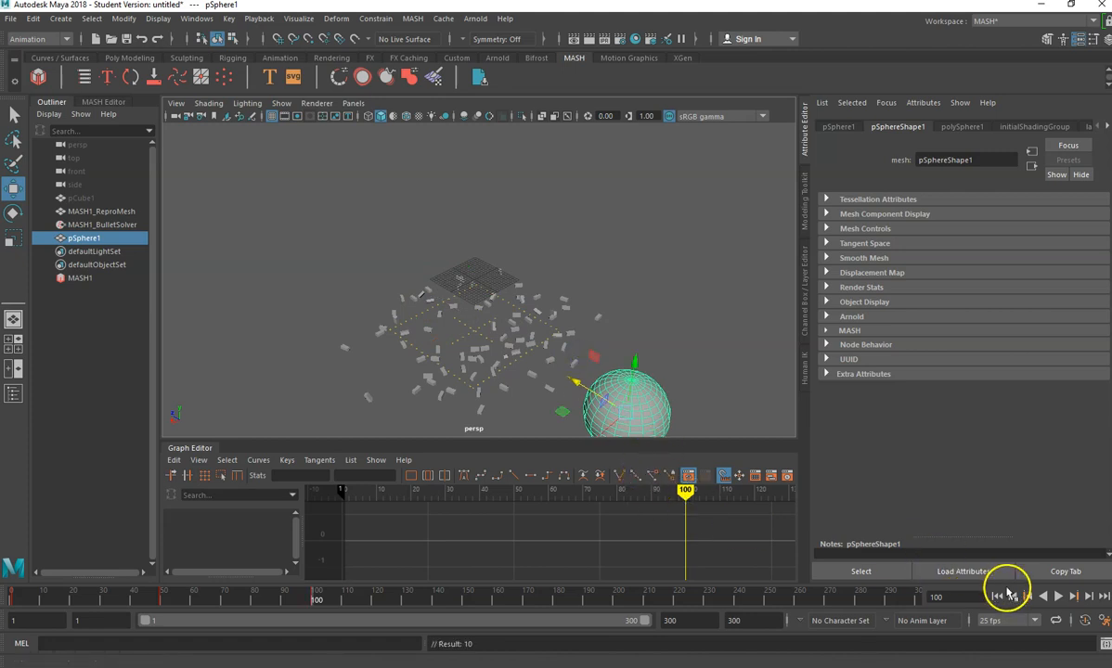
# Rewind to the first frame and play the simulation to check how the moving sphere hits the cubes.
pyautogui.click(1013, 596)
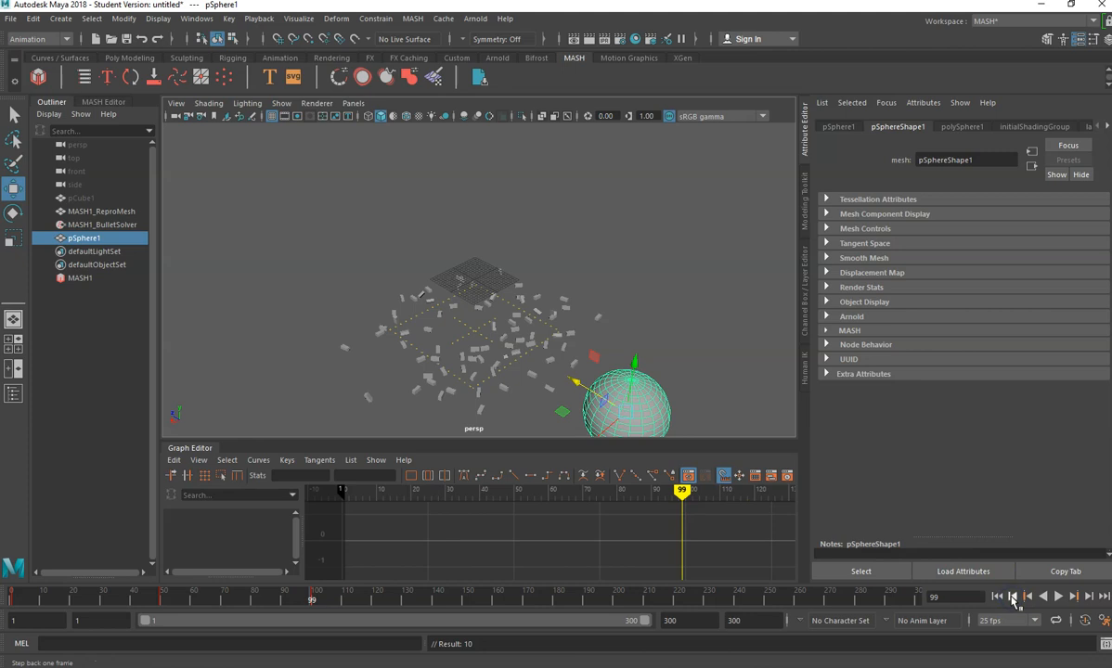
pyautogui.click(1013, 598)
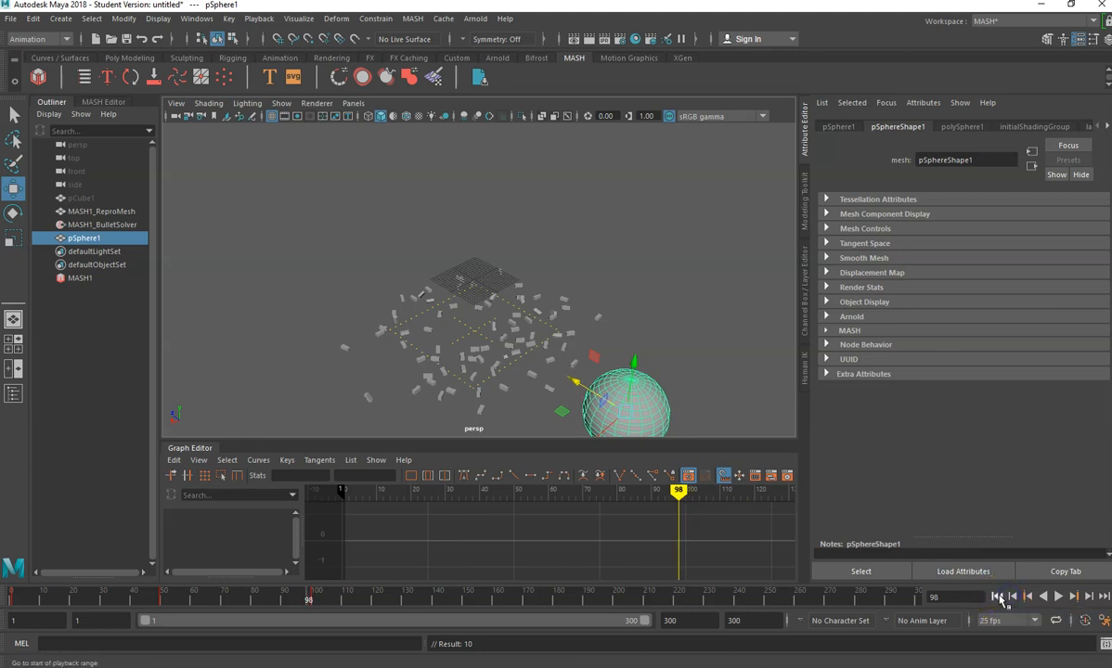
pyautogui.click(1000, 597)
pyautogui.click(1058, 597)
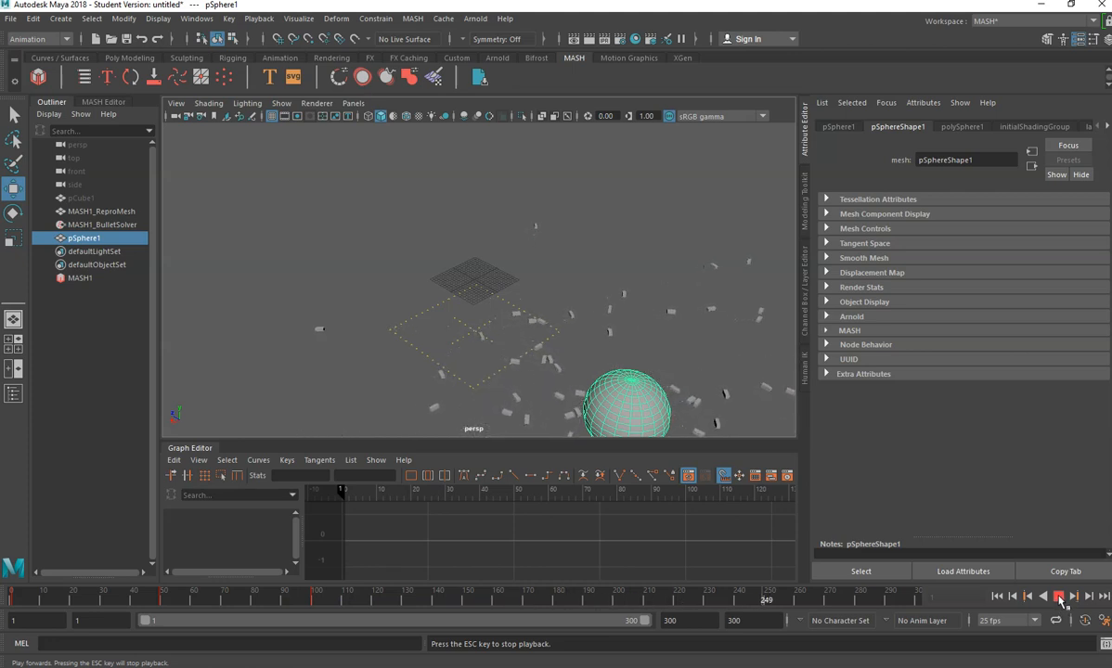
pyautogui.click(1059, 597)
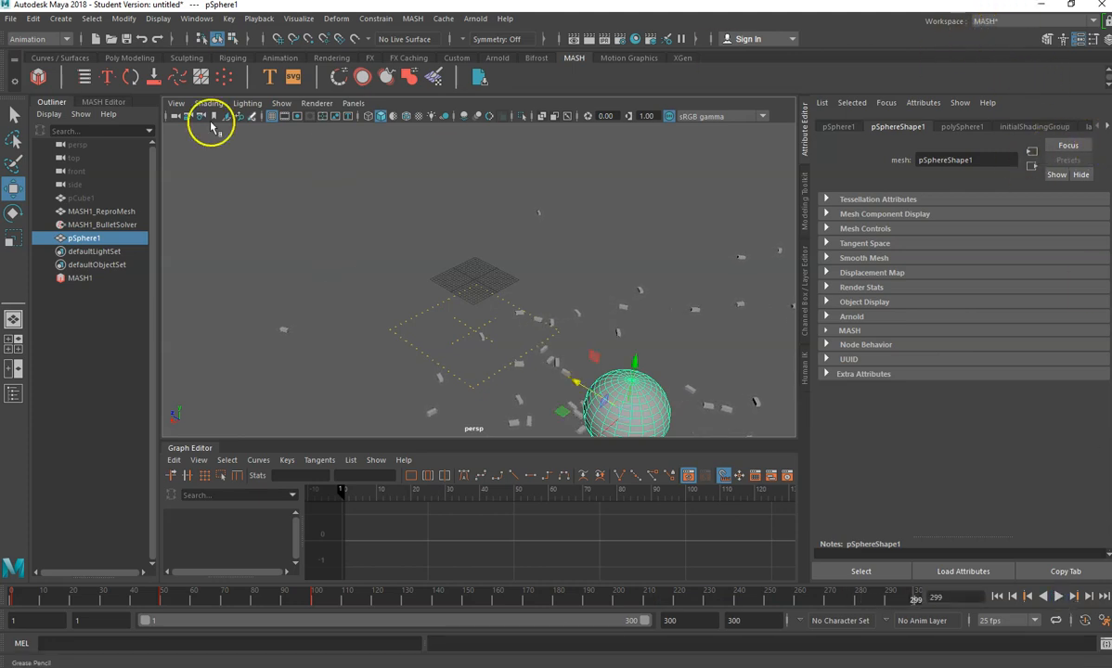
# Open the MASH network's node list and show the attributes of the MASH1_Distribute node.
pyautogui.click(81, 104)
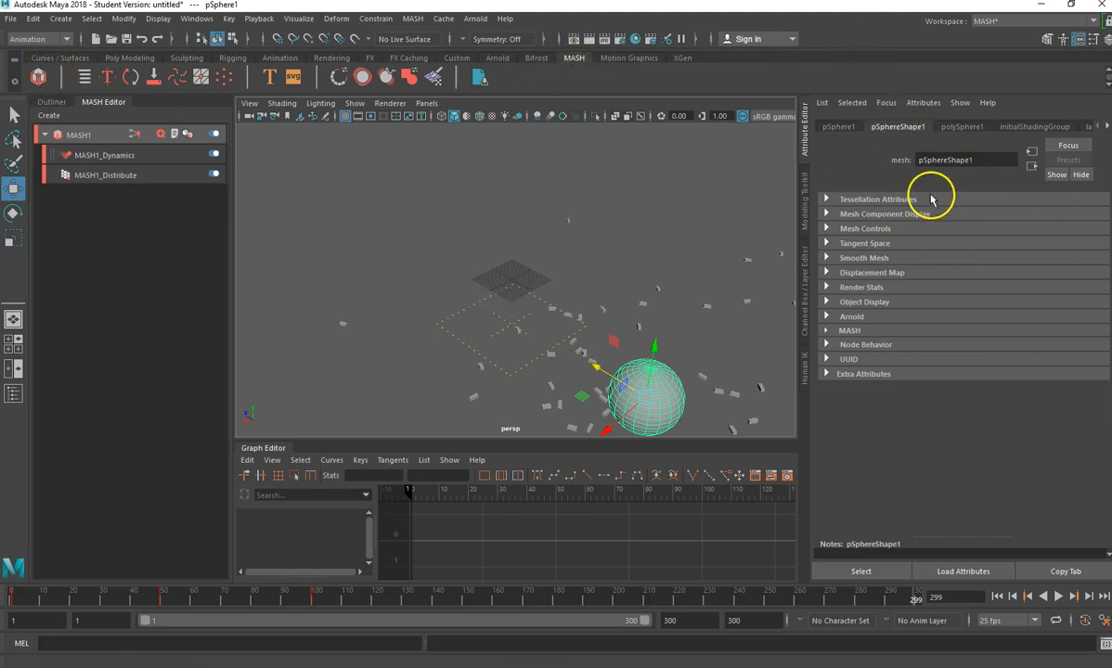
pyautogui.click(886, 103)
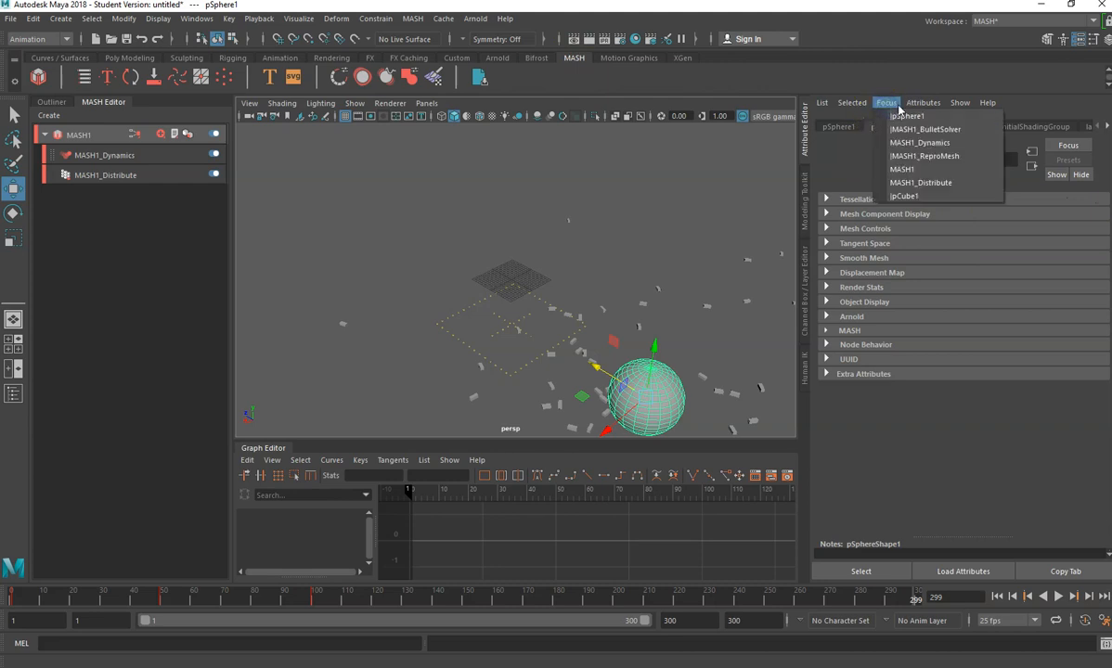
pyautogui.click(904, 146)
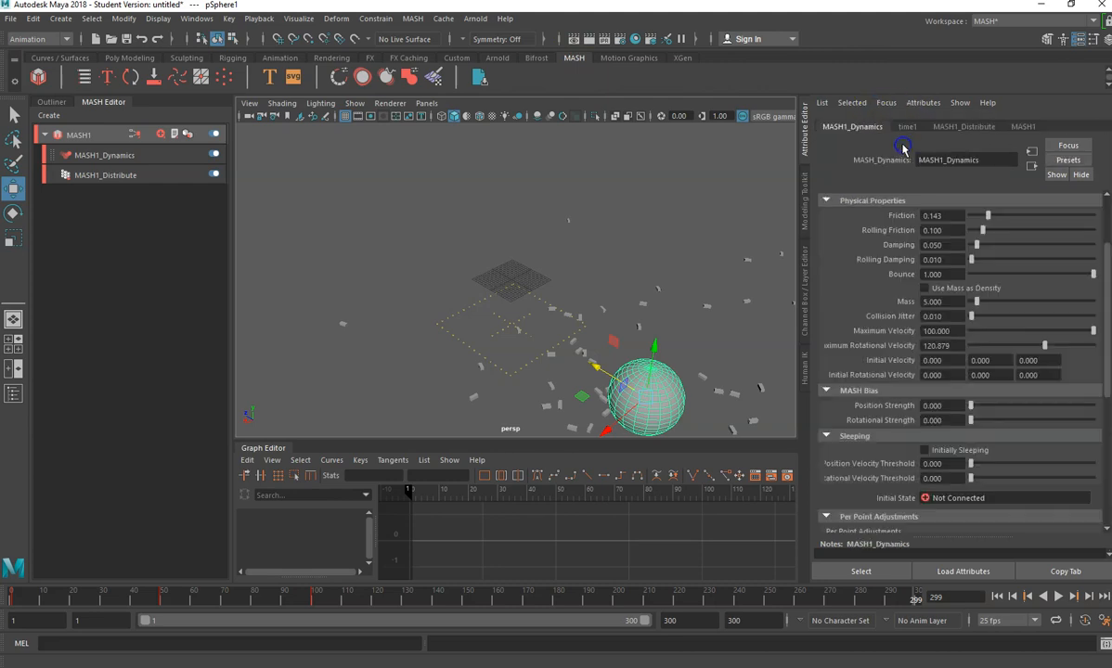
pyautogui.click(950, 128)
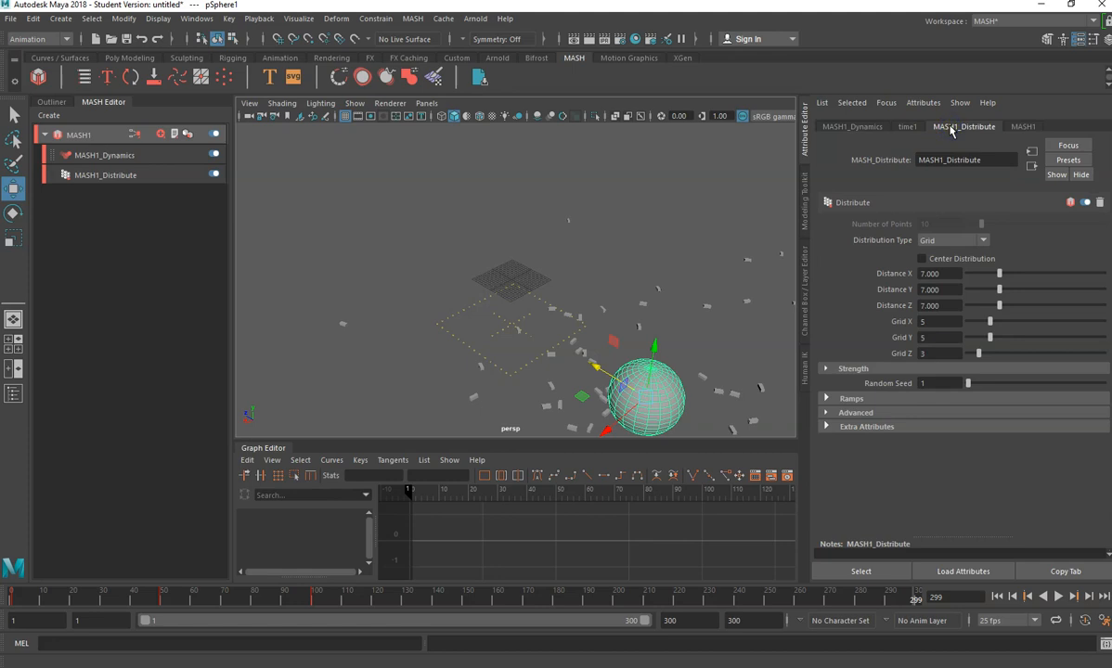